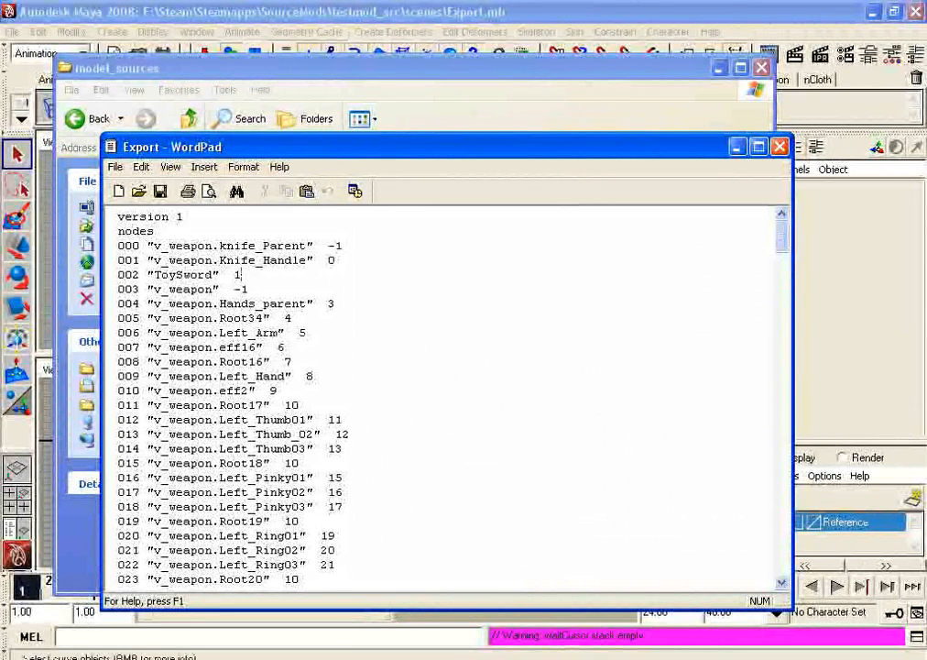
# Step: Review the numbered node list with the ToySword entry in the Export SMD file in WordPad
pyautogui.hotkey('shift', 'Home')
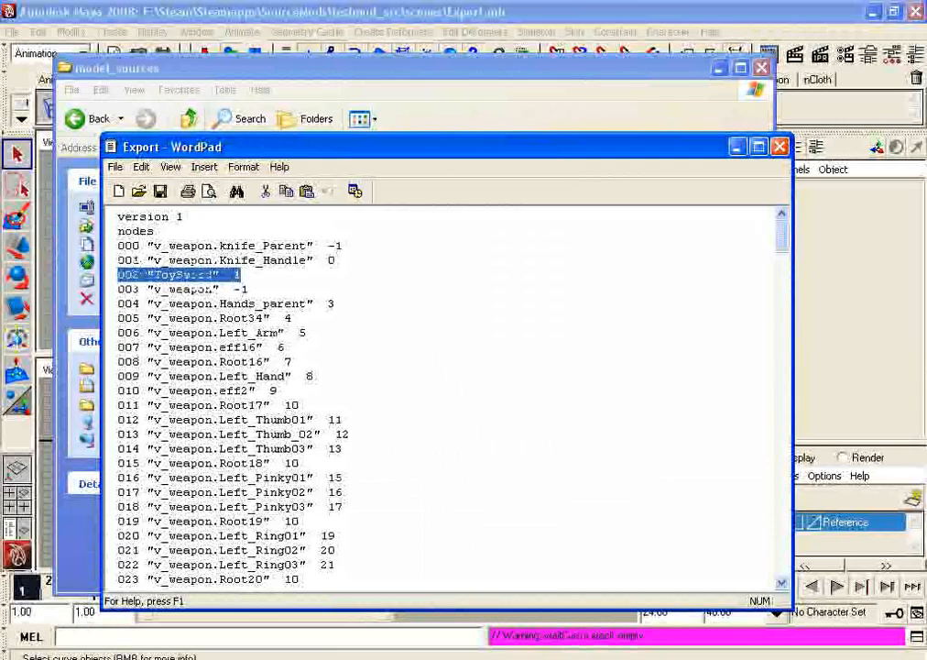
pyautogui.click(140, 245)
pyautogui.scroll(-4, 141, 246)
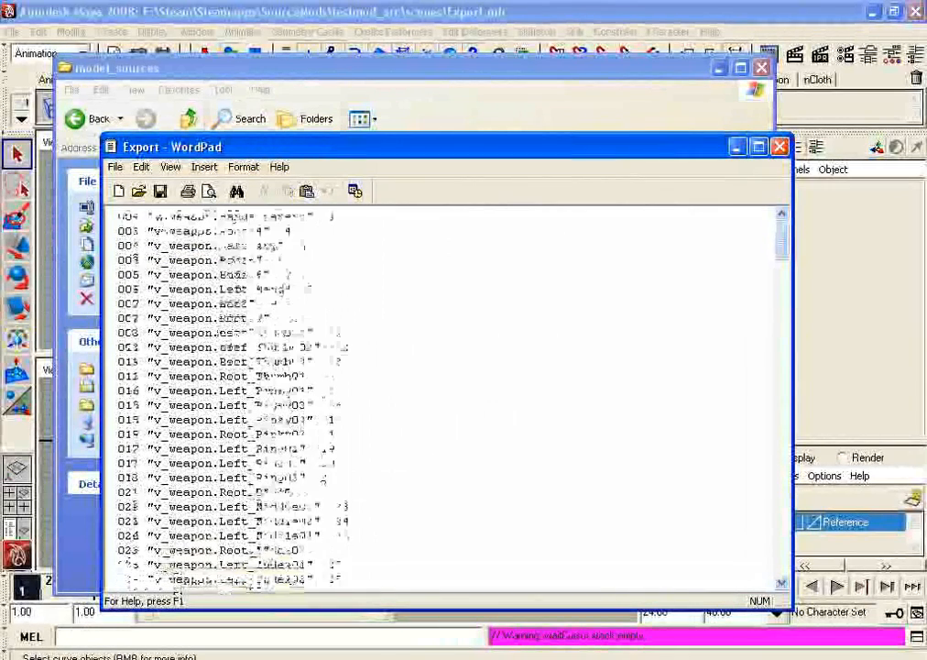
pyautogui.scroll(2, 440, 399)
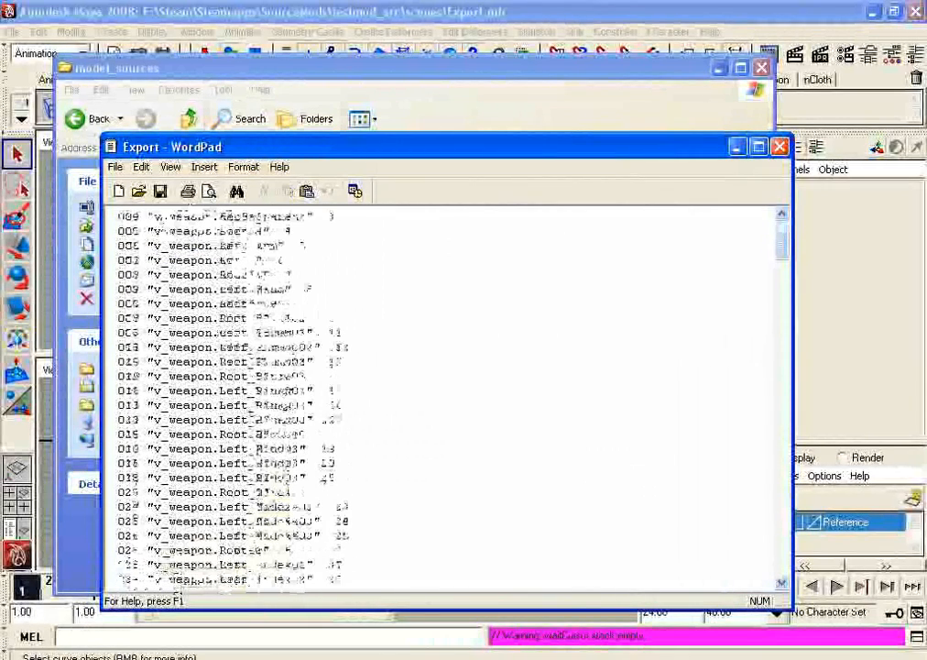
pyautogui.scroll(2, 440, 399)
pyautogui.moveTo(440, 146); pyautogui.dragTo(686, 84)
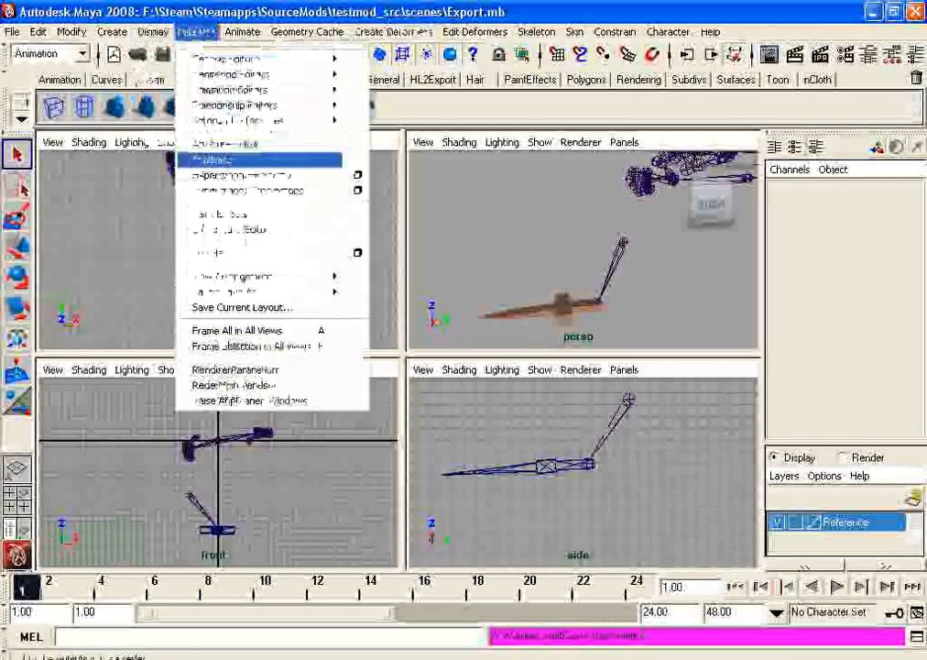
# Step: Switch to Maya, show the Outliner and expand the v_weapon_knife_Parent and v_weapon hierarchies
pyautogui.click(228, 155)
pyautogui.click(89, 290)
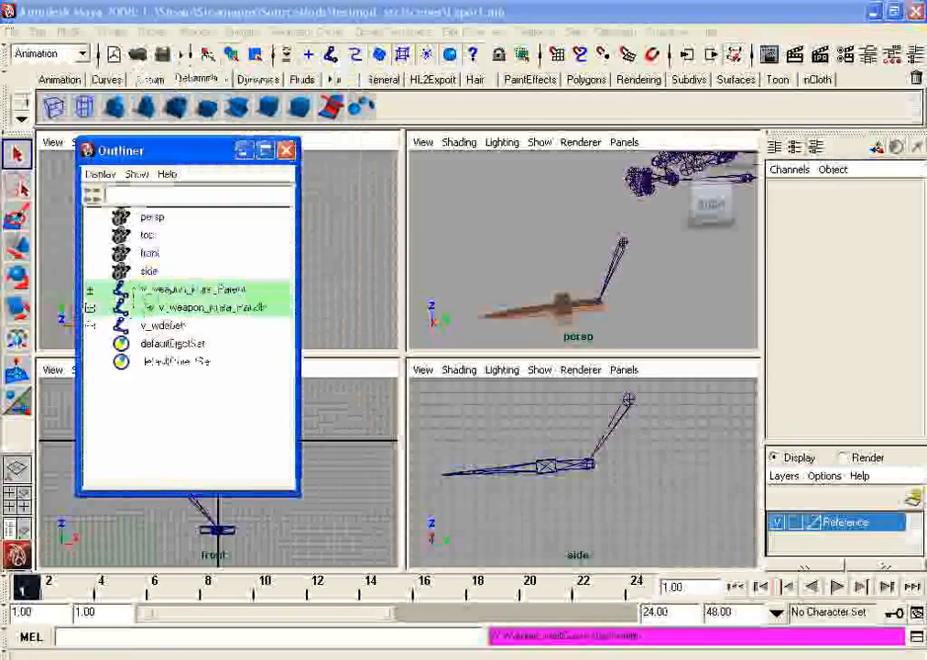
pyautogui.click(89, 307)
pyautogui.click(89, 342)
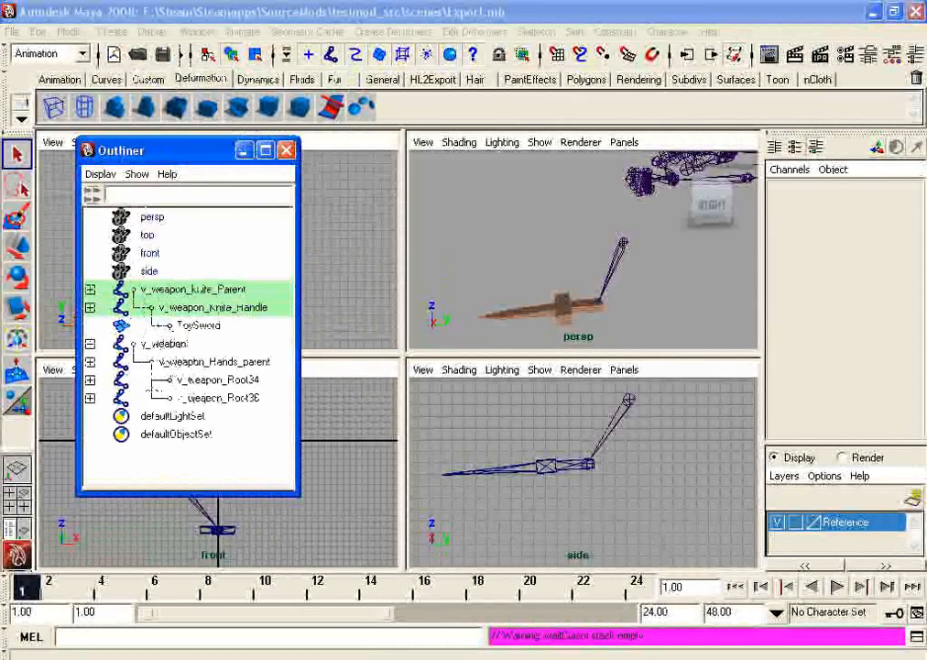
# Step: Examine the weapon and arm joints in the perspective view, leaving nothing selected
pyautogui.click(621, 207)
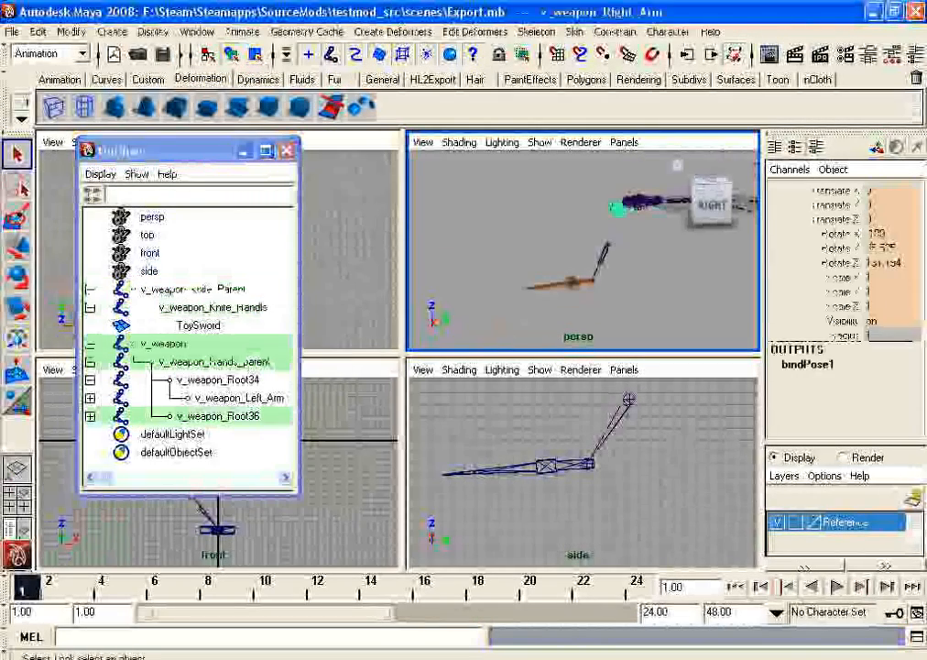
pyautogui.click(646, 229)
pyautogui.keyDown('alt'); pyautogui.moveTo(646, 218); pyautogui.dragTo(591, 284, button='middle'); pyautogui.keyUp('alt')
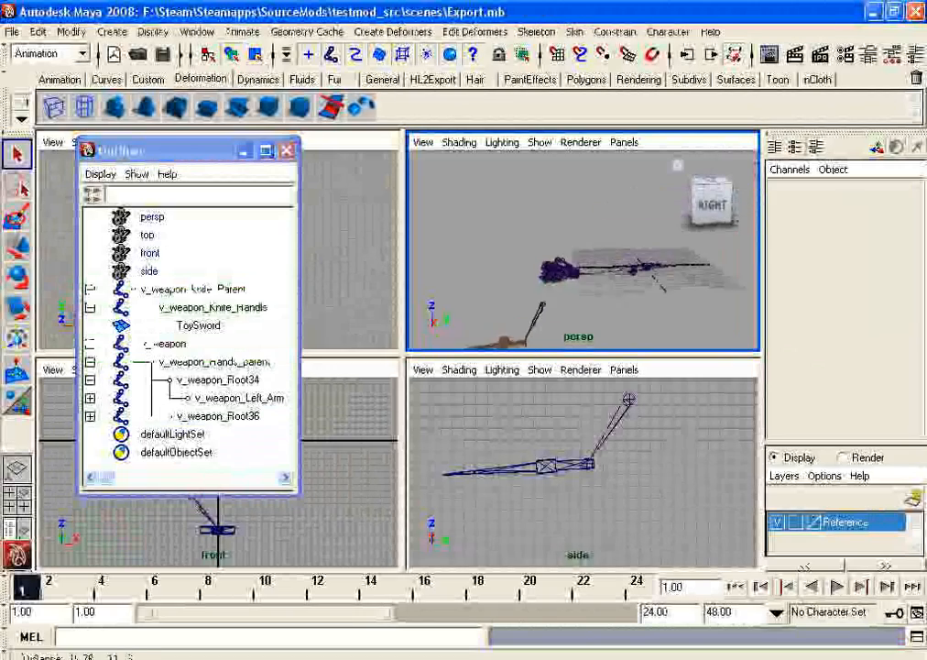
pyautogui.keyDown('alt'); pyautogui.moveTo(591, 284); pyautogui.dragTo(597, 329); pyautogui.keyUp('alt')
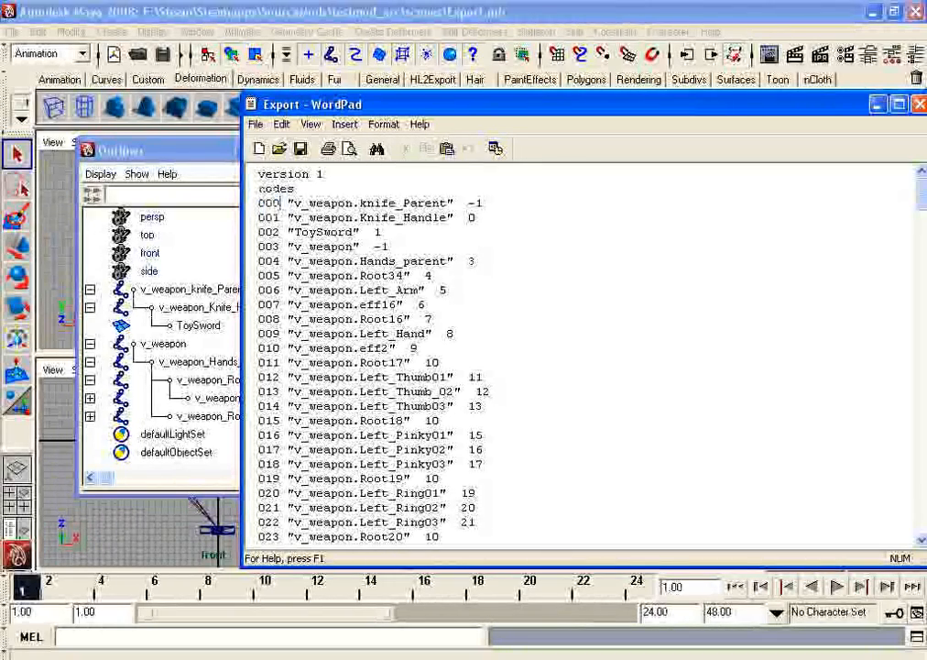
# Step: Compare the knife_Parent and Knife_Handle node entries in the WordPad Export file with the Outliner hierarchy
pyautogui.moveTo(302, 202); pyautogui.dragTo(448, 203)
pyautogui.click(448, 202)
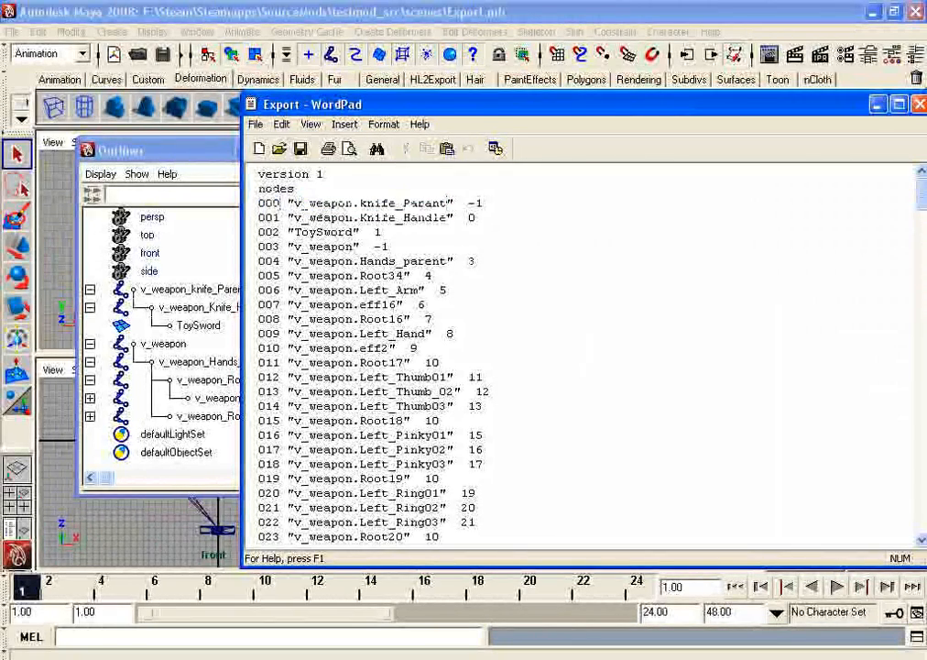
pyautogui.moveTo(394, 105); pyautogui.dragTo(485, 102)
pyautogui.moveTo(566, 215); pyautogui.dragTo(450, 215)
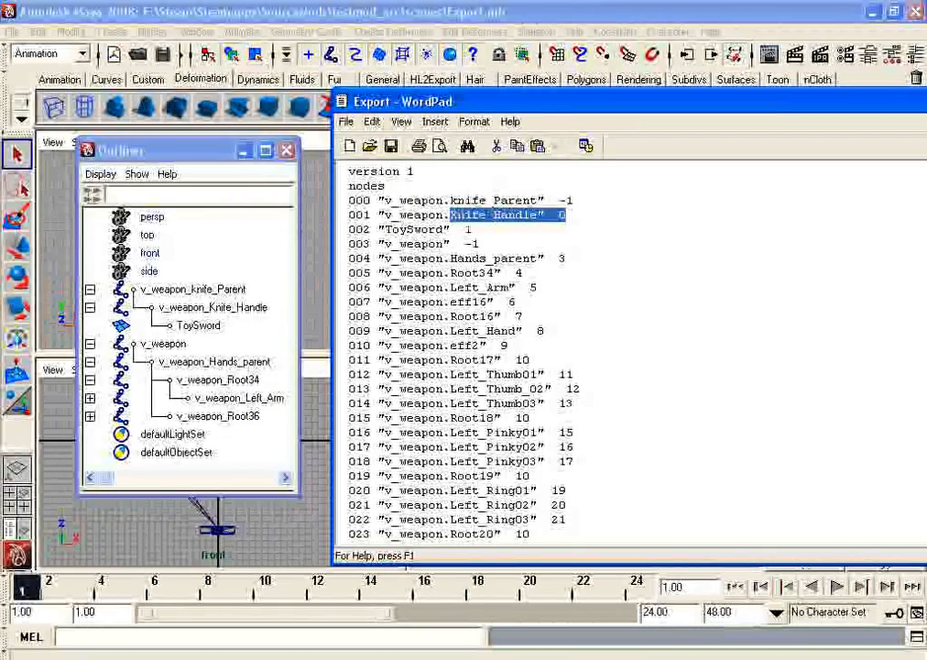
# Step: Collapse v_weapon in Maya's Outliner and inspect the knife parent and knife handle joints, ending with the parent selected
pyautogui.click(90, 344)
pyautogui.click(193, 290)
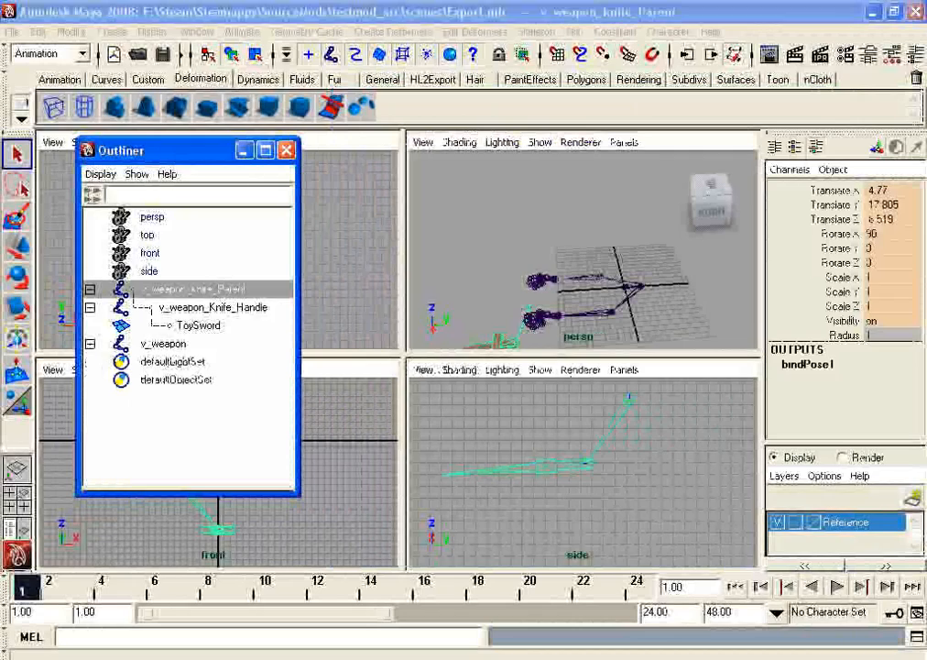
pyautogui.click(213, 308)
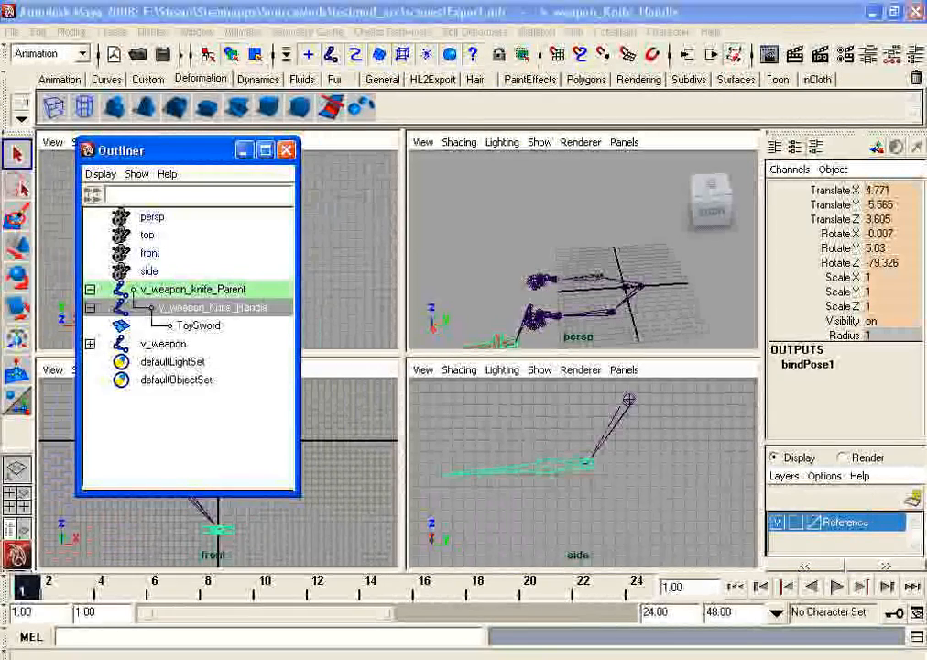
pyautogui.click(138, 289)
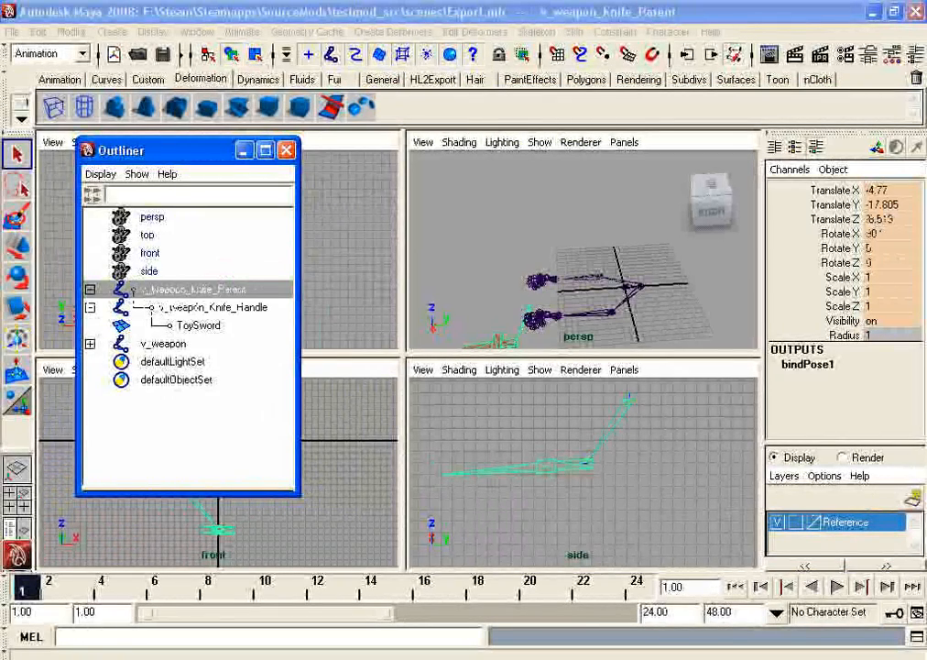
# Step: Return to WordPad and check the parent numbers of the knife_Parent and Knife_Handle nodes, then highlight the ToySword line
pyautogui.hotkey('alt', 'Tab')
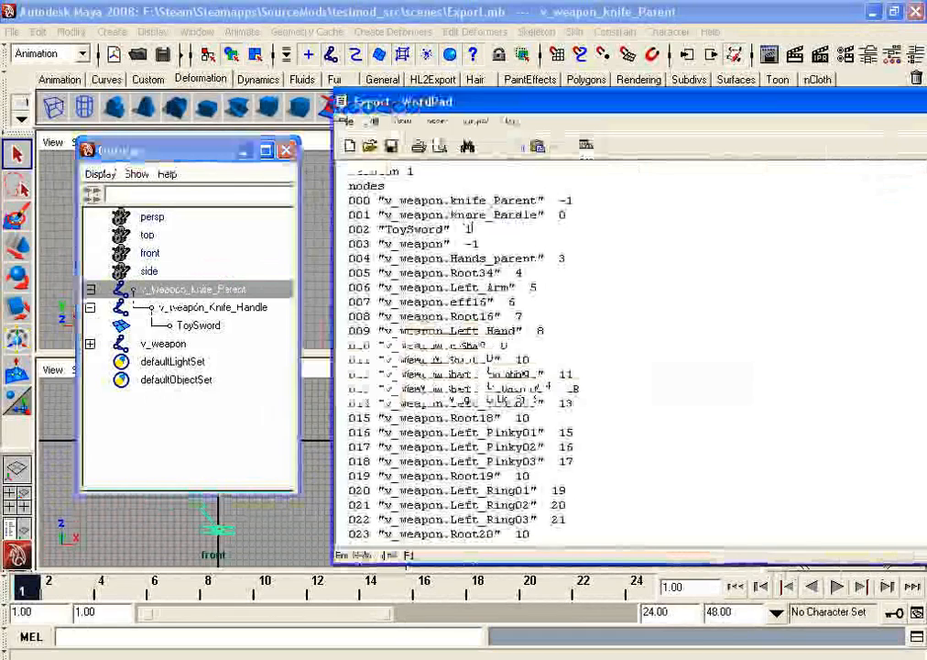
pyautogui.click(568, 215)
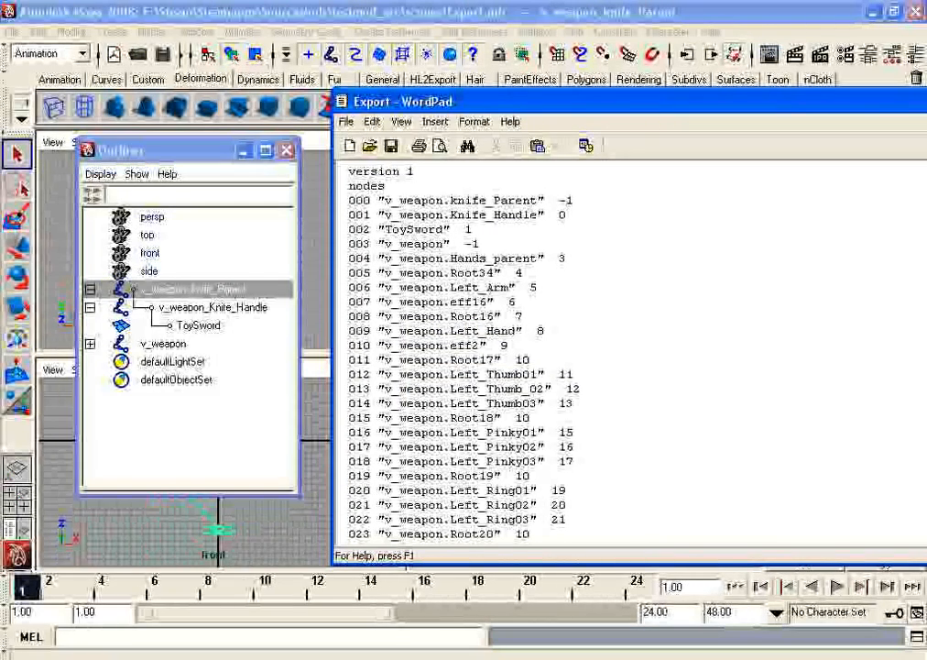
pyautogui.moveTo(573, 200); pyautogui.dragTo(559, 201)
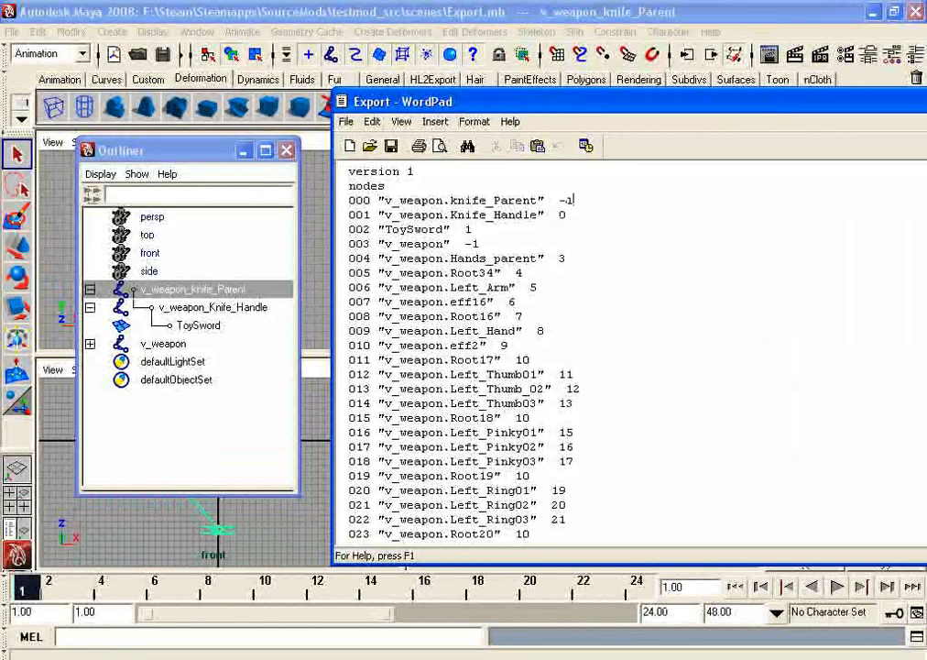
pyautogui.moveTo(350, 229); pyautogui.dragTo(475, 229)
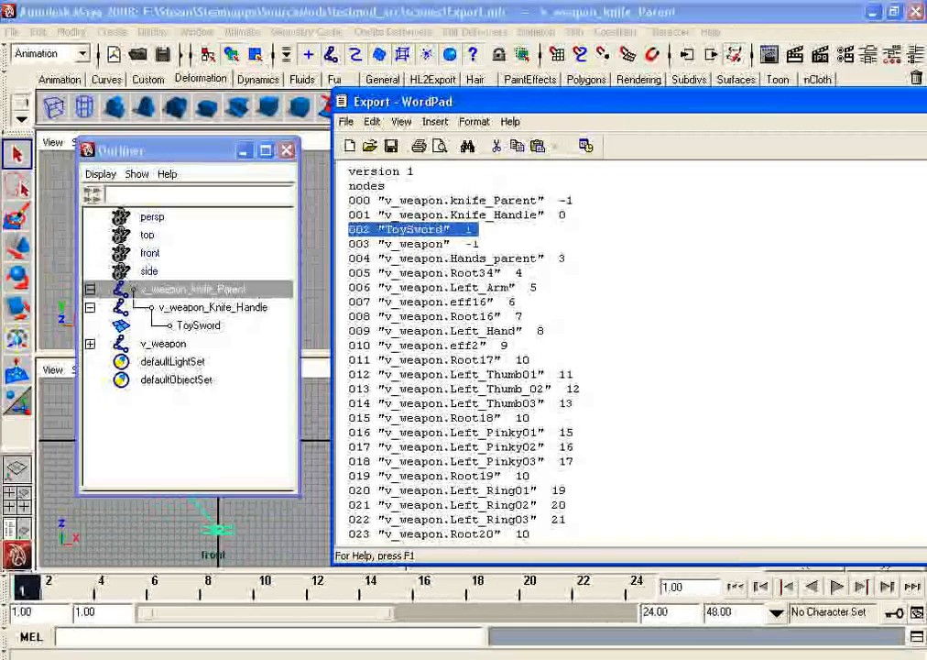
# Step: Select ToySword in Maya's Outliner and compare its parent with the ToySword and Knife_Handle node lines in WordPad
pyautogui.click(198, 325)
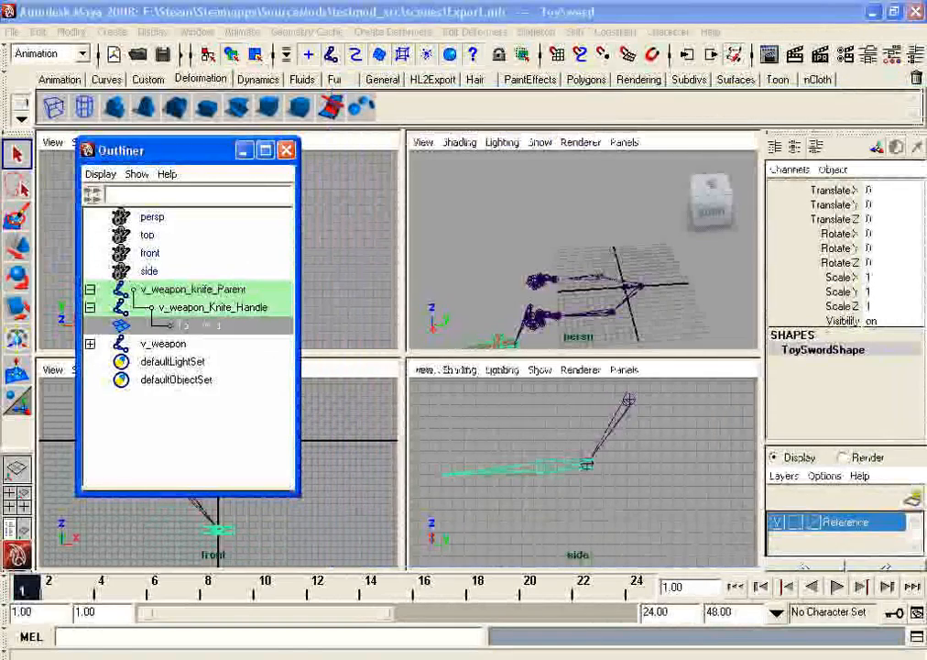
pyautogui.hotkey('alt', 'Tab')
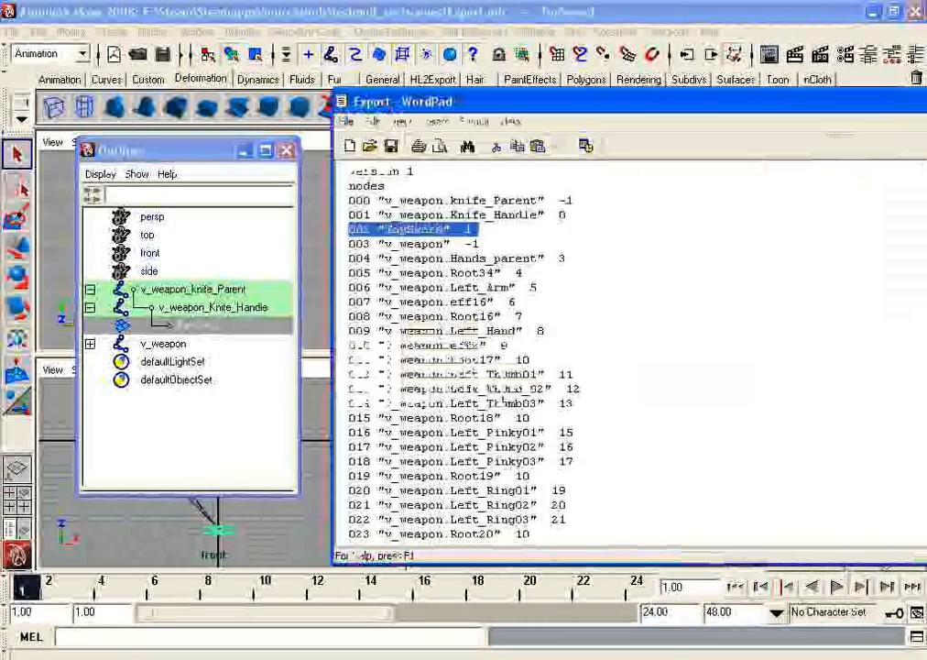
pyautogui.click(473, 230)
pyautogui.moveTo(473, 230); pyautogui.dragTo(445, 230)
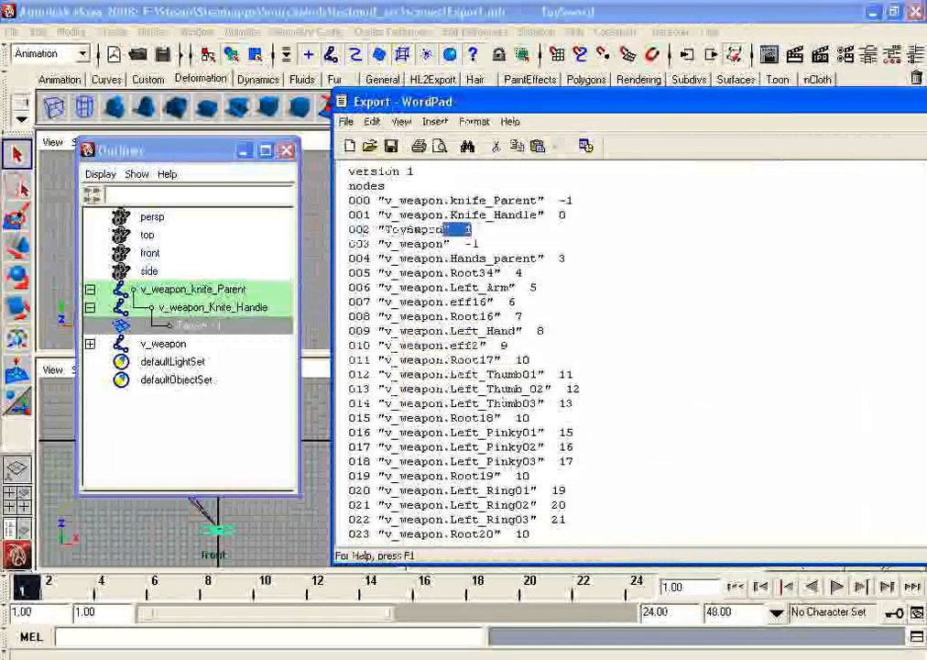
pyautogui.click(465, 230)
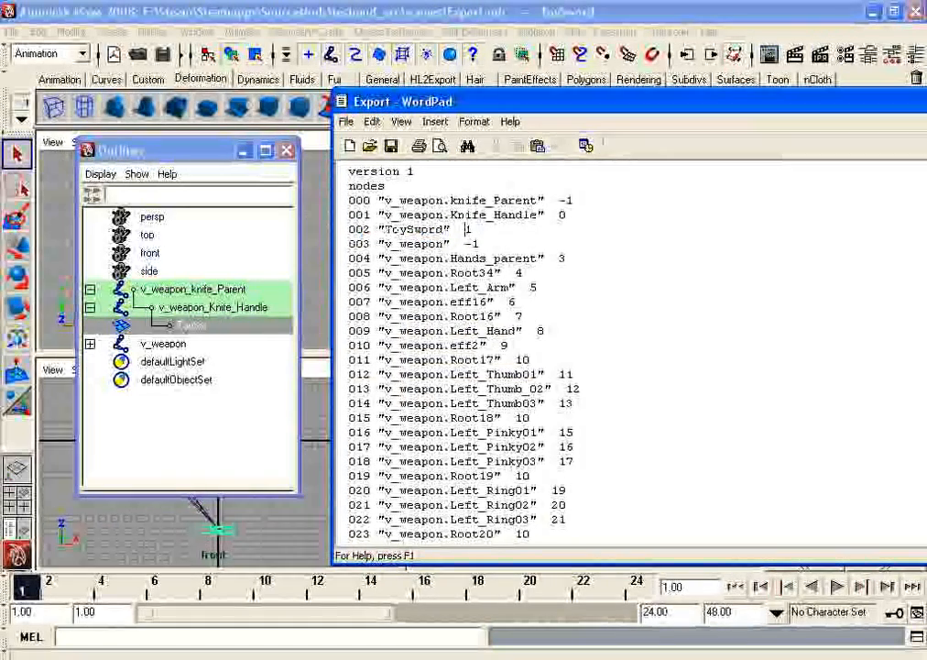
pyautogui.moveTo(350, 215); pyautogui.dragTo(570, 215)
pyautogui.click(568, 216)
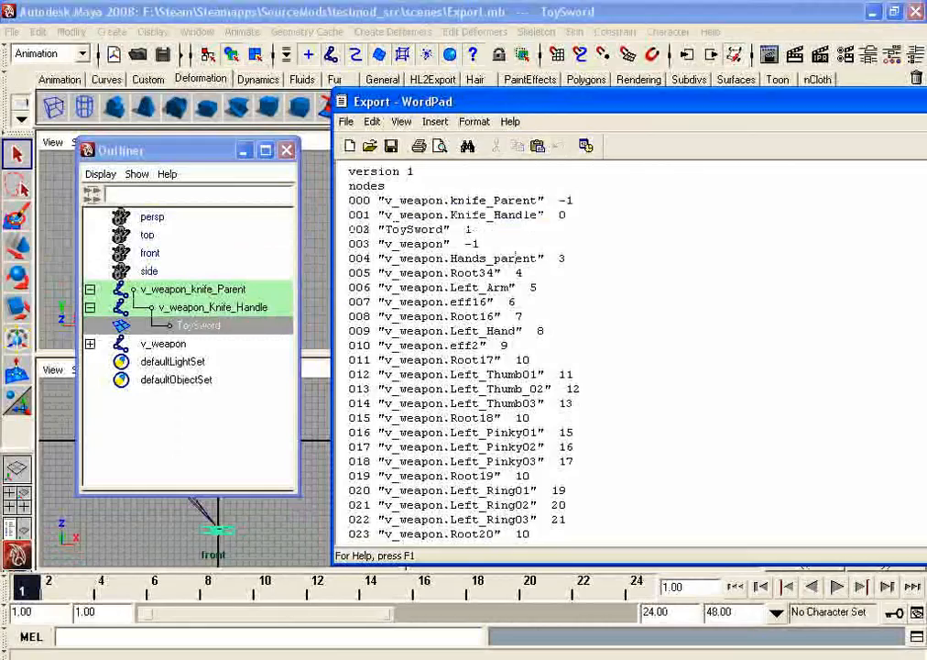
# Step: Examine the skeleton coordinate rows below the node list in the Export file
pyautogui.scroll(-2, 518, 259)
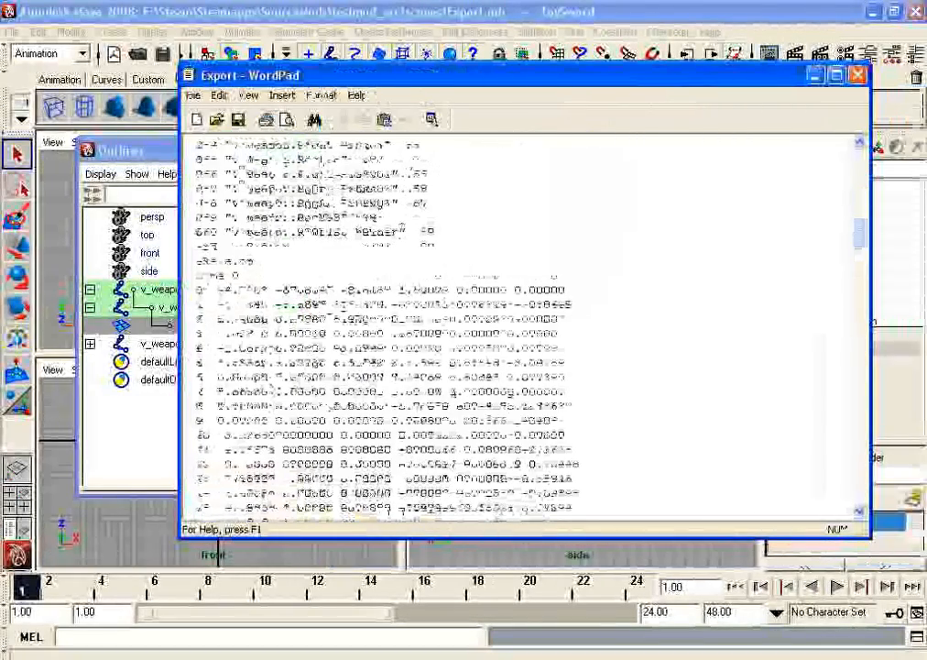
pyautogui.moveTo(196, 276); pyautogui.dragTo(521, 507)
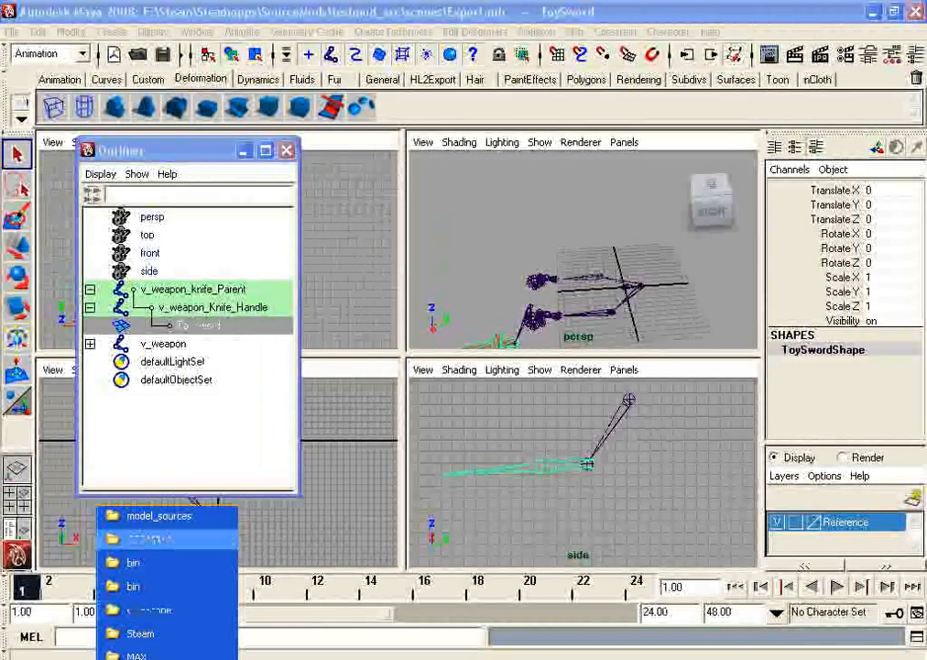
# Step: Open the model_sources, sourcesdk bin\ep1 and CSS MAYA folders in Explorer
pyautogui.click(160, 516)
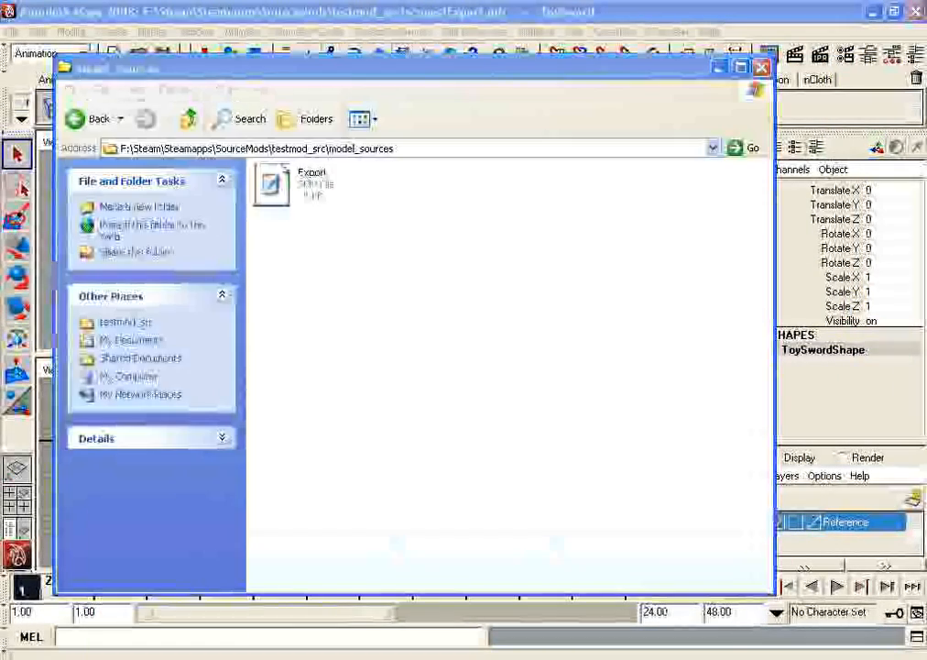
pyautogui.click(161, 658)
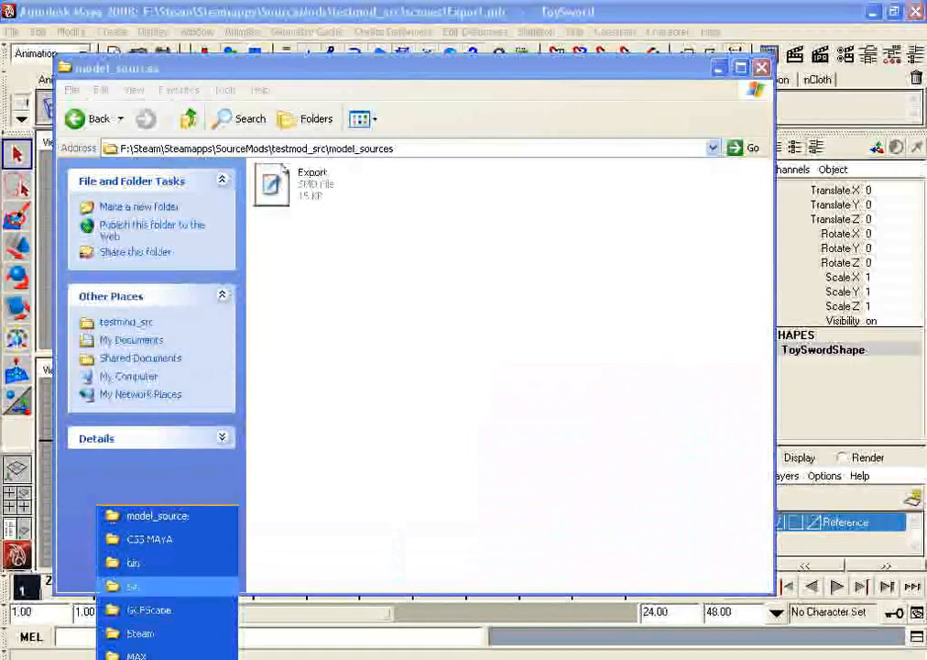
pyautogui.click(137, 585)
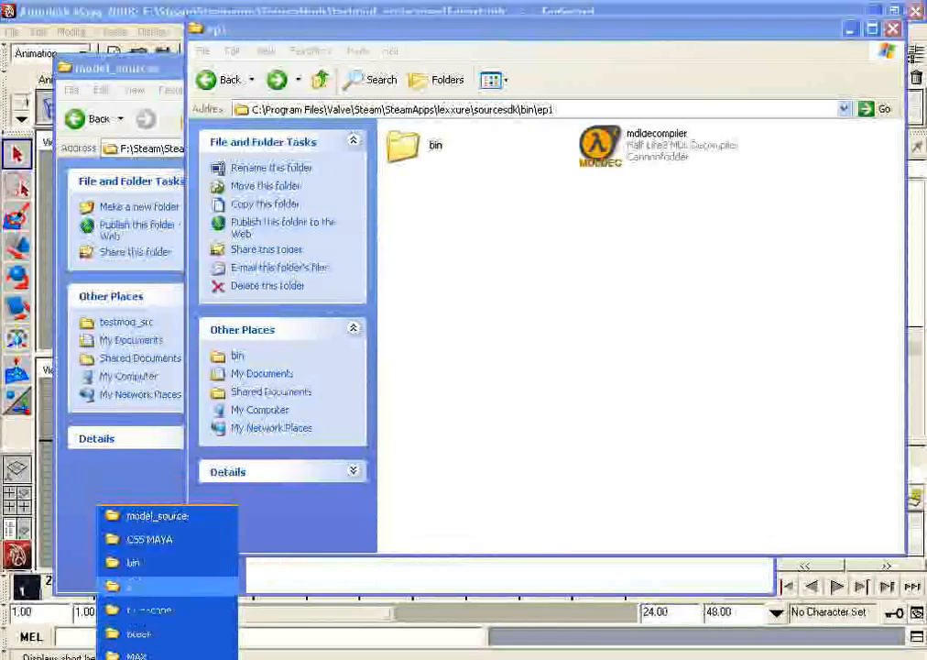
pyautogui.click(150, 539)
pyautogui.moveTo(440, 103); pyautogui.dragTo(582, 71)
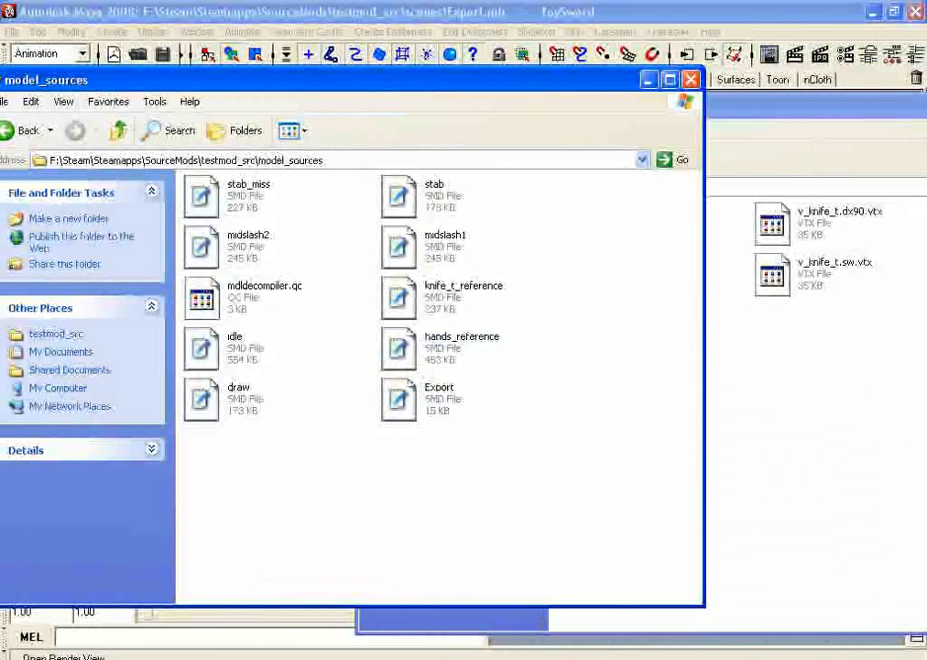
# Step: Copy all the SMD files and mdldecompiler.qc from model_sources into the CSS MAYA folder
pyautogui.click(245, 294)
pyautogui.rightClick(245, 294)
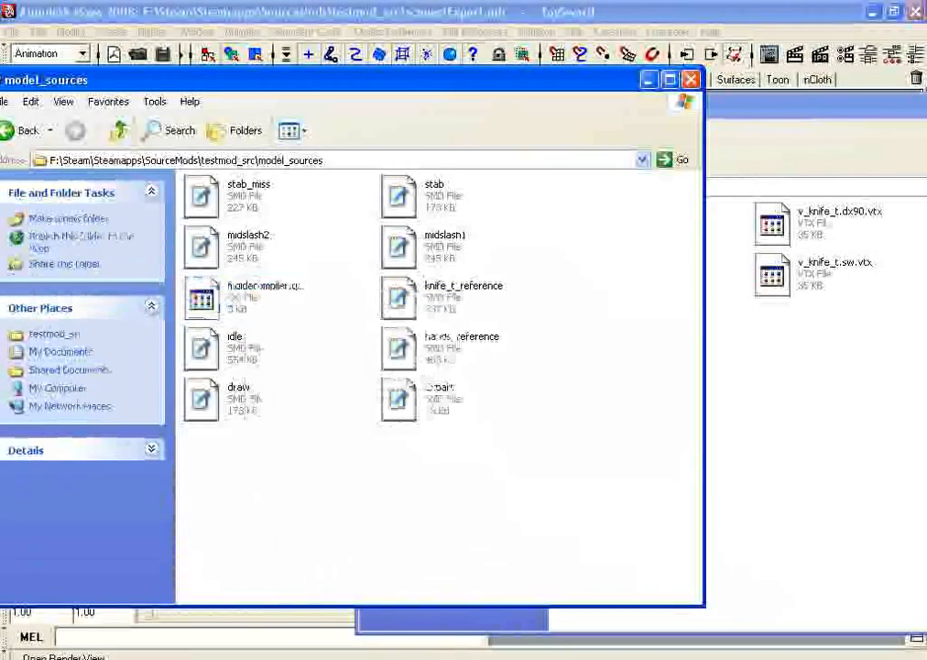
pyautogui.moveTo(503, 463); pyautogui.dragTo(178, 174)
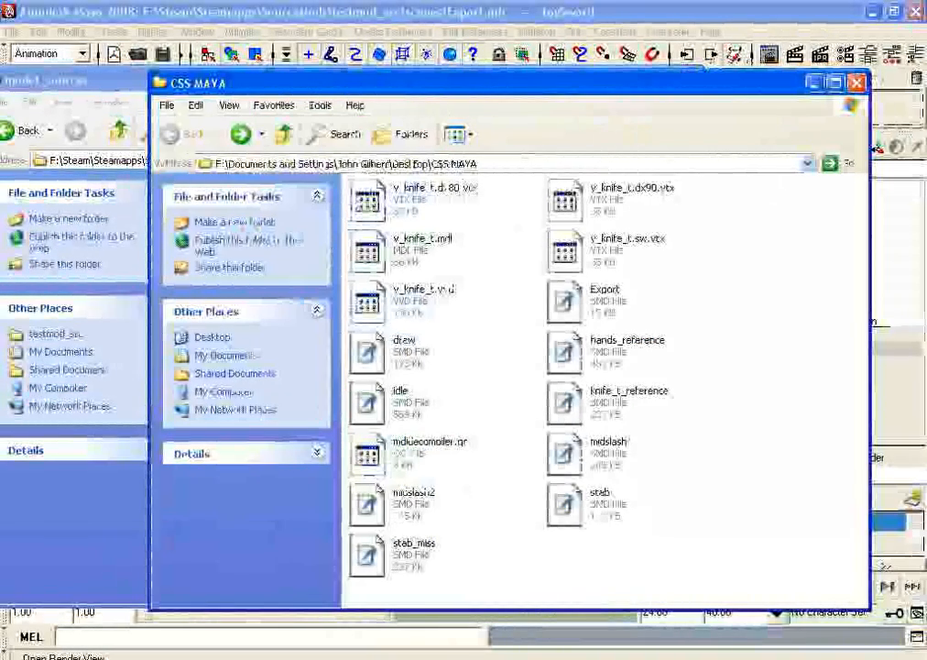
# Step: Open mdldecompiler.qc from the CSS MAYA folder with WordPad, keeping WordPad as the default program for QC files
pyautogui.click(367, 454)
pyautogui.doubleClick(368, 454)
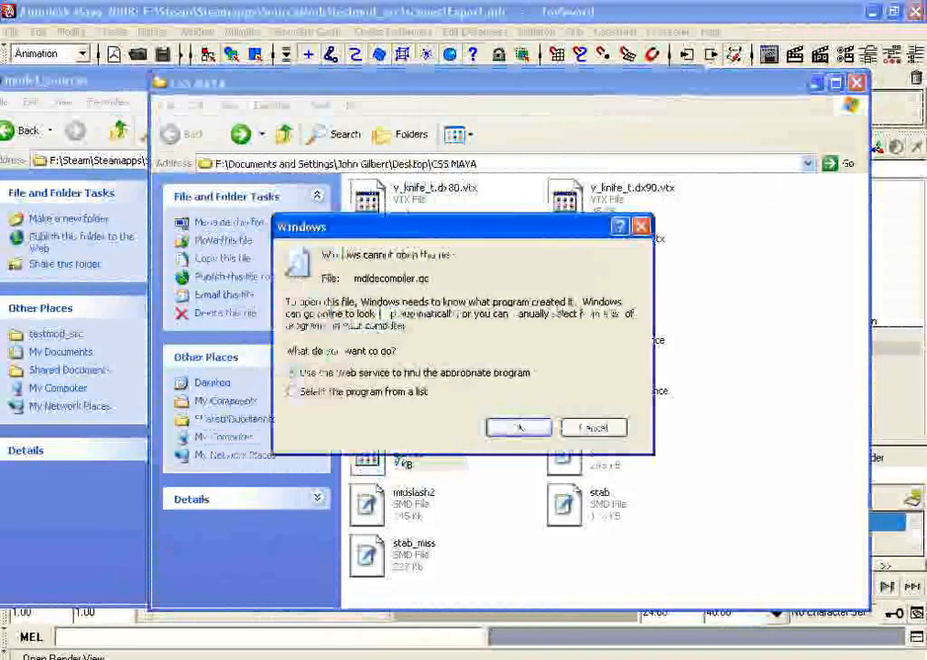
pyautogui.moveTo(464, 225); pyautogui.dragTo(708, 132)
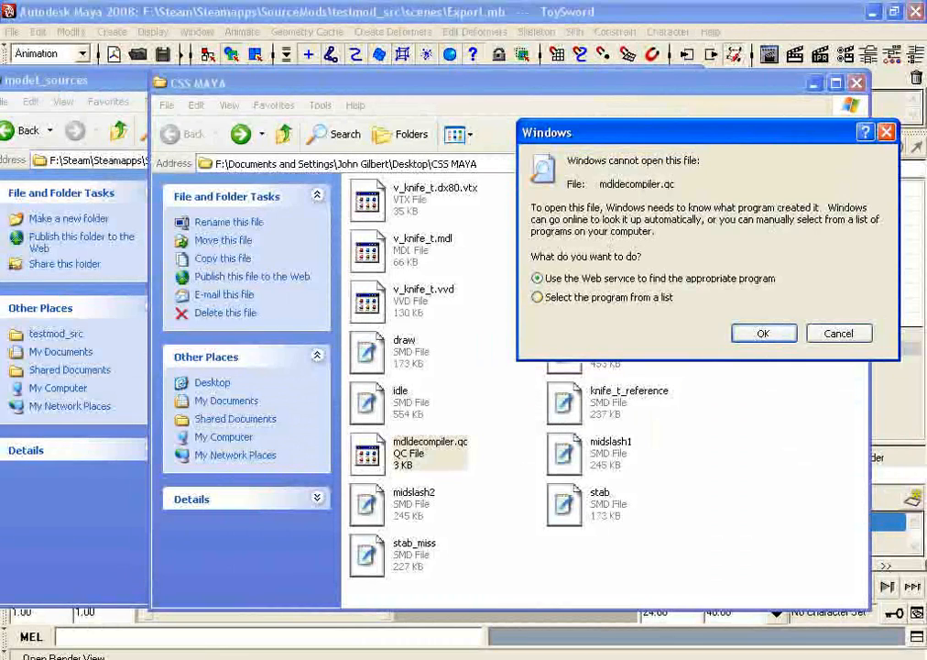
pyautogui.press('Down')
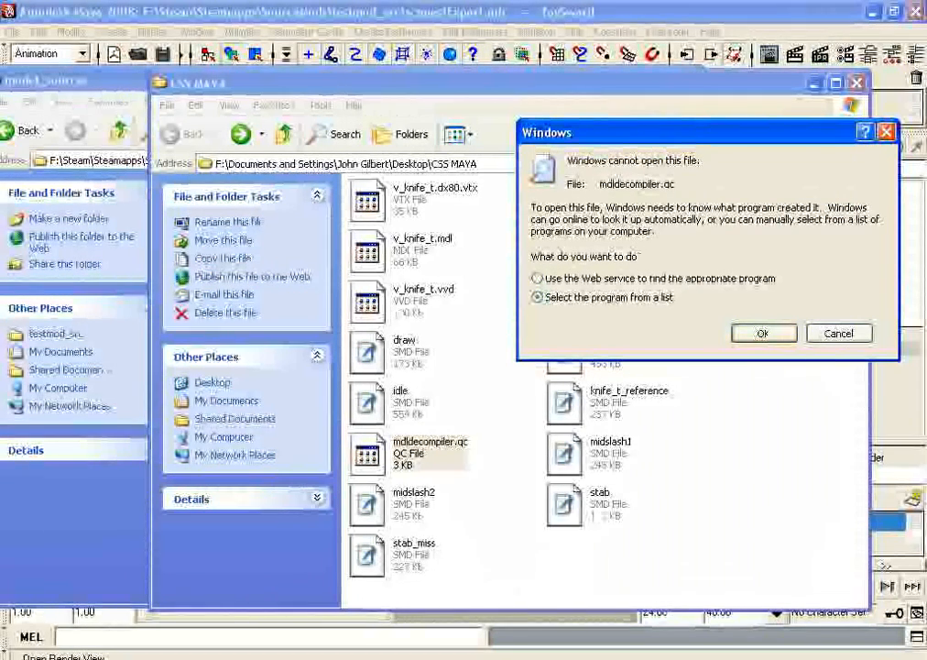
pyautogui.press('Return')
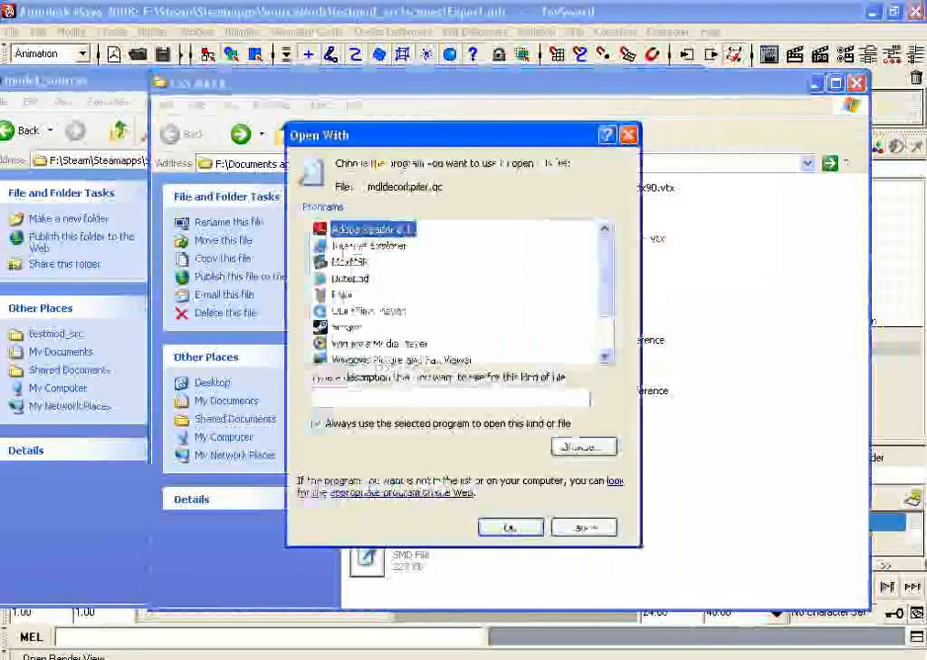
pyautogui.scroll(-2, 352, 344)
pyautogui.click(352, 343)
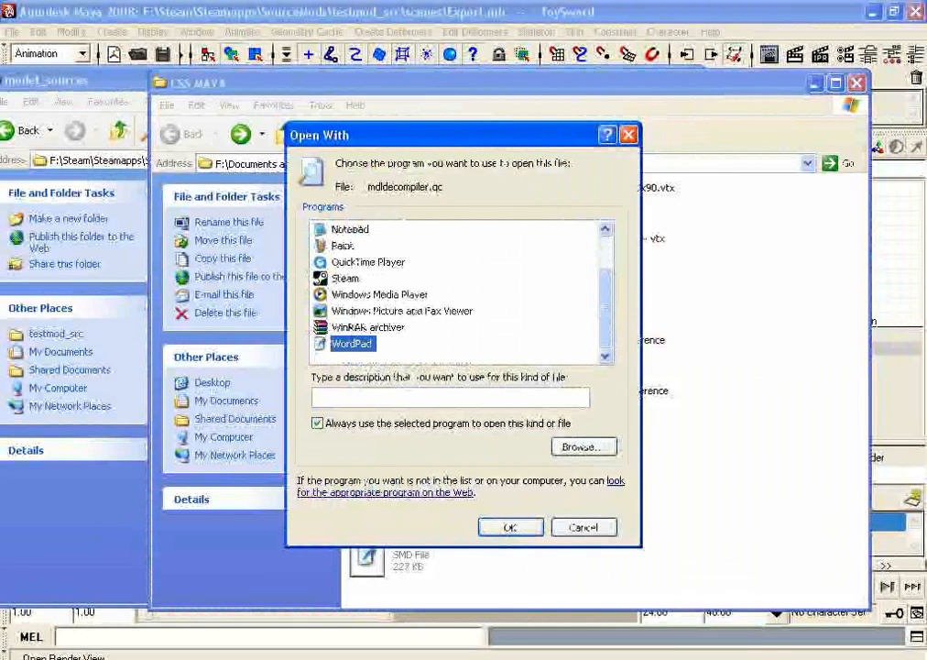
pyautogui.press('Return')
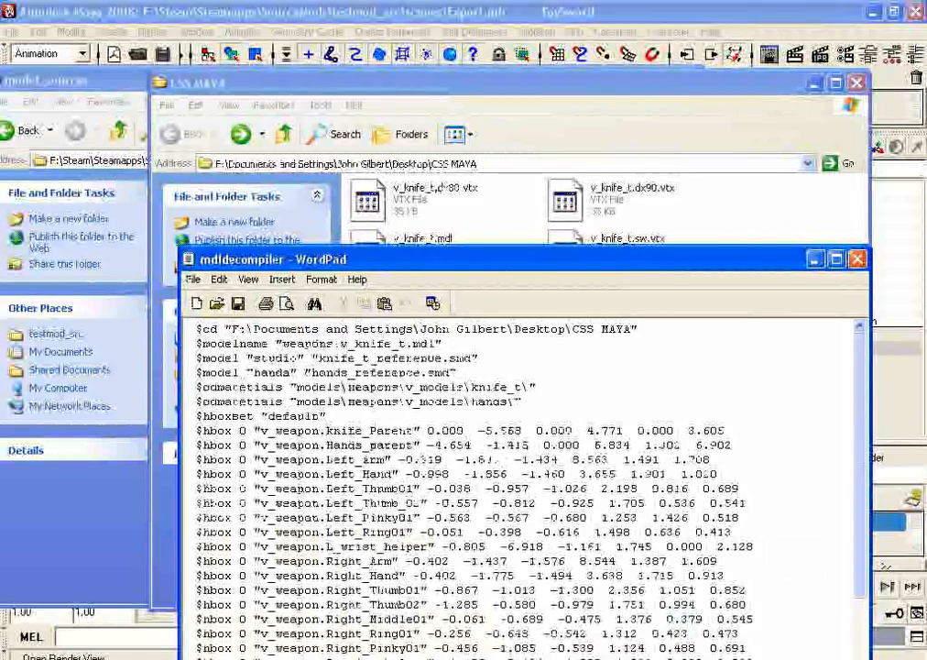
# Step: Check the $cd path and change the SMD file name in the $model "studio" line to Export
pyautogui.moveTo(639, 329); pyautogui.dragTo(204, 330)
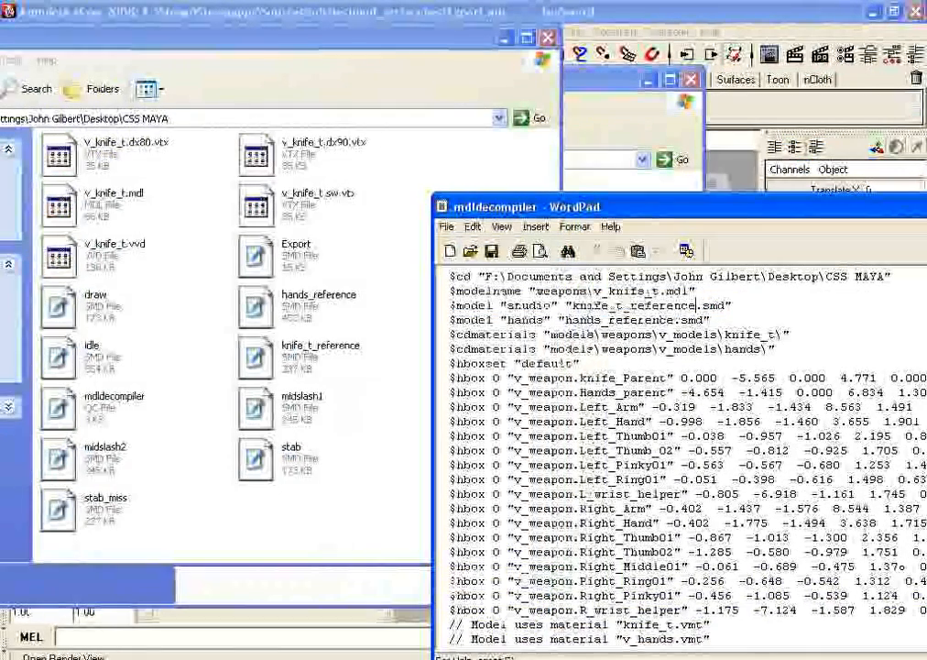
pyautogui.doubleClick(632, 305)
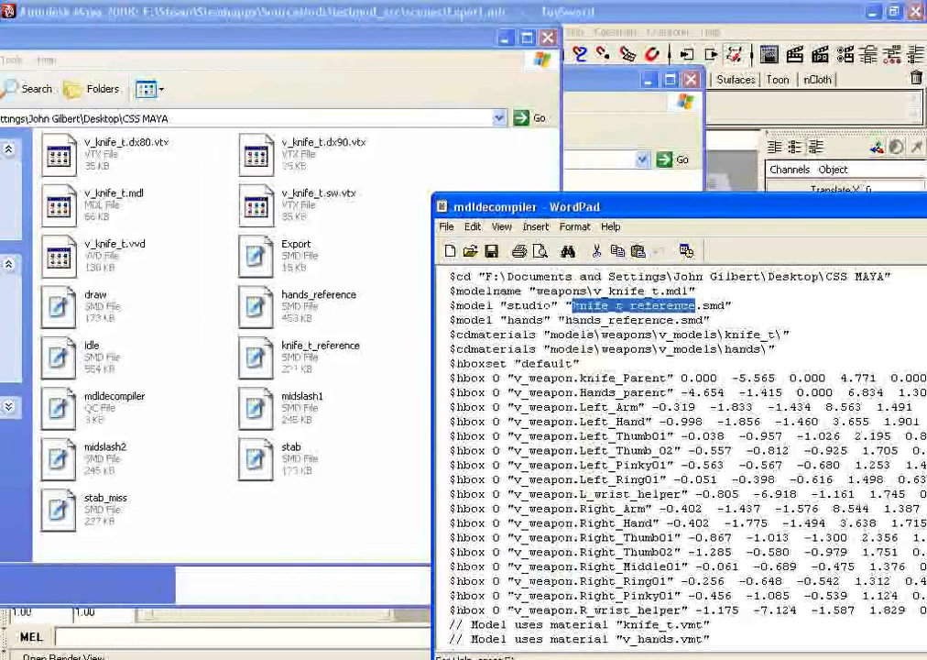
pyautogui.write('Expor')
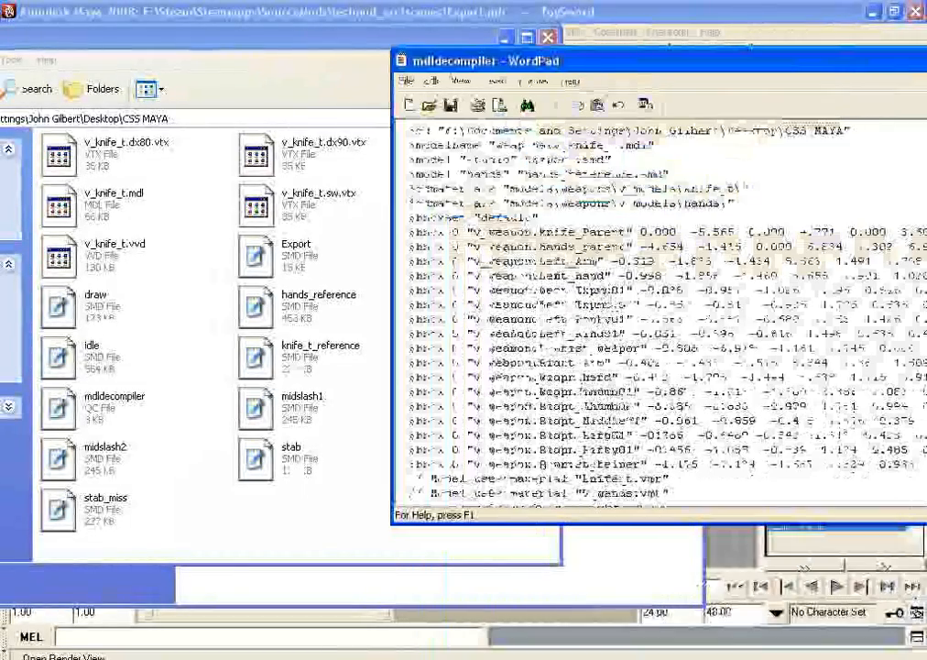
# Step: Review the $cdmaterials and $hbox lines and change the knife material comment to BakedSword.vmt
pyautogui.moveTo(748, 189); pyautogui.dragTo(410, 189)
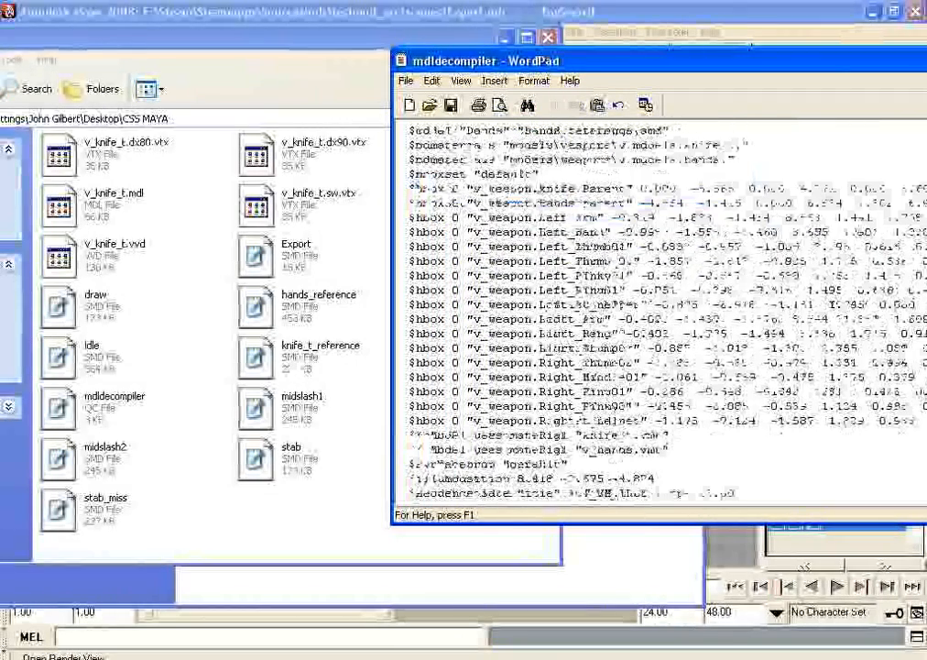
pyautogui.moveTo(409, 188); pyautogui.dragTo(449, 406)
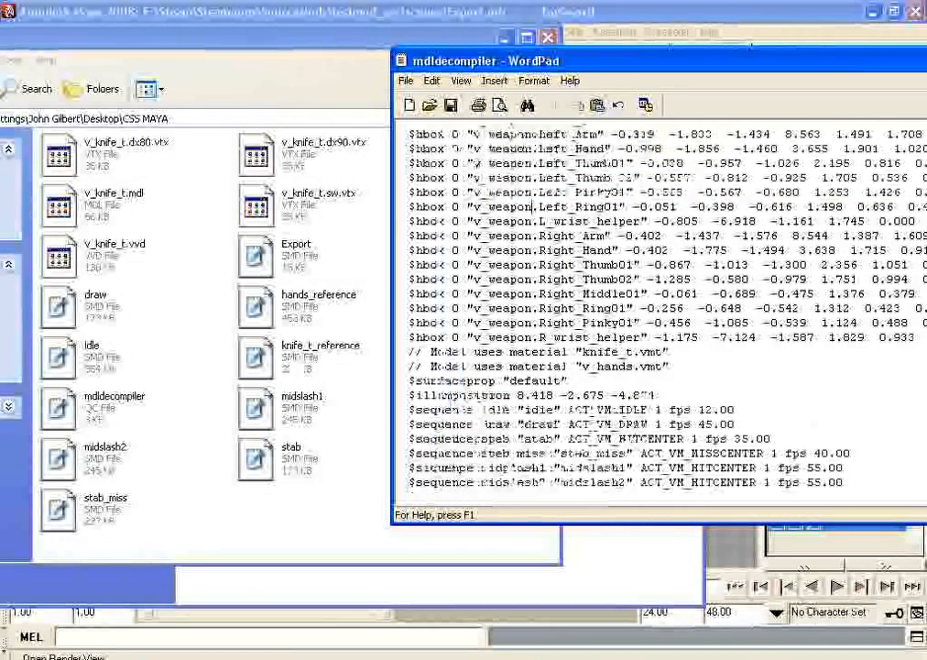
pyautogui.moveTo(410, 351); pyautogui.dragTo(673, 367)
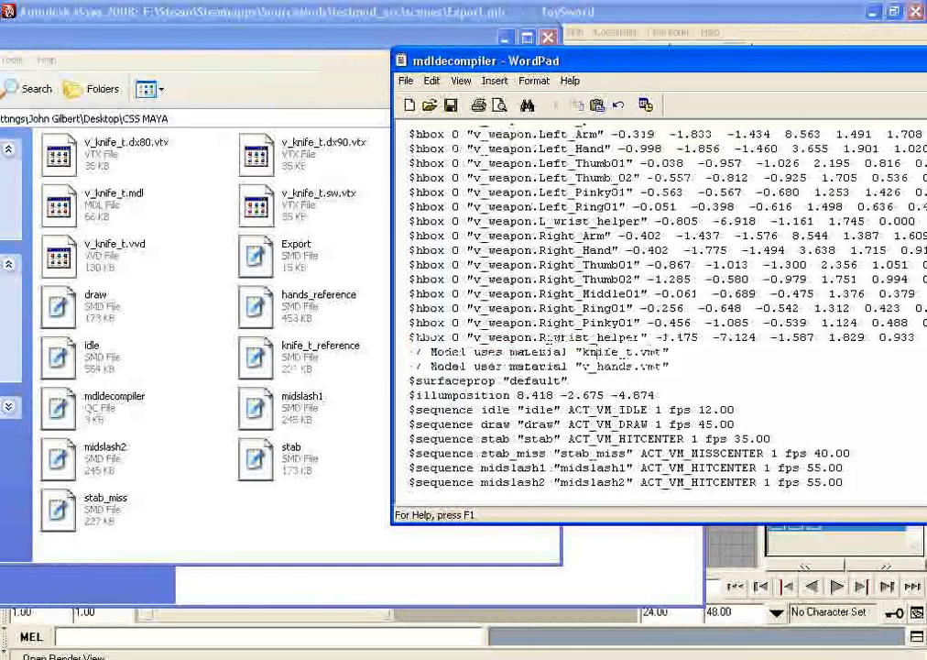
pyautogui.moveTo(632, 352); pyautogui.dragTo(581, 352)
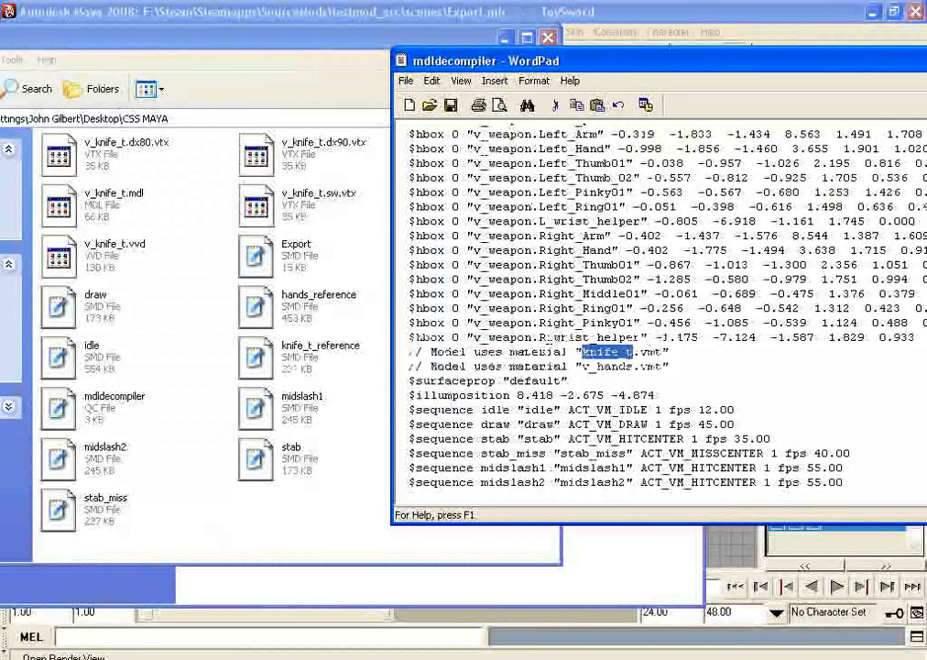
pyautogui.write('BakedSword')
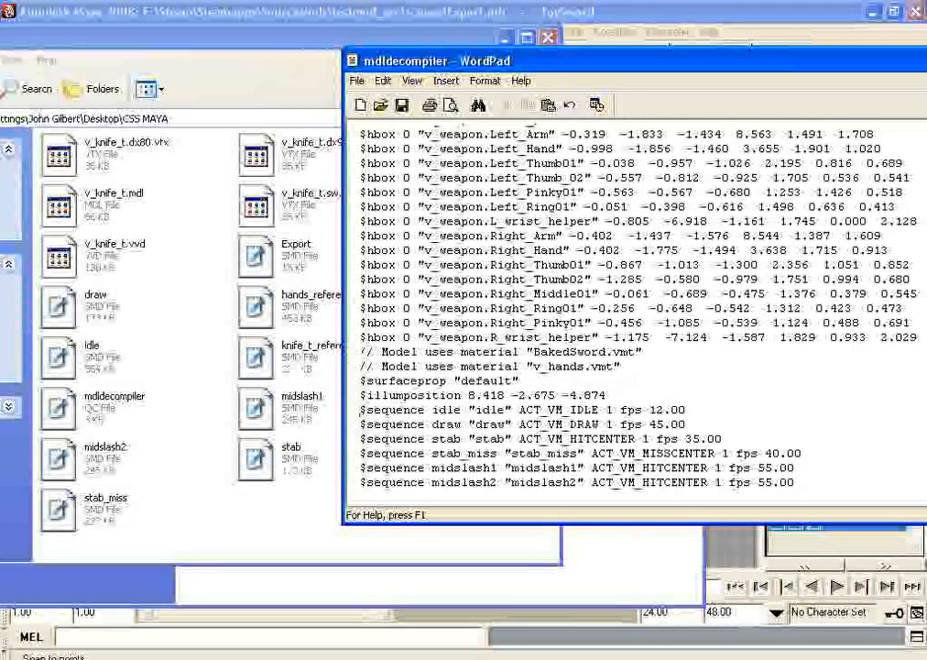
# Step: Replace every "fps" in the $sequence lines with "snap rotate -90"
pyautogui.moveTo(361, 410); pyautogui.dragTo(803, 483)
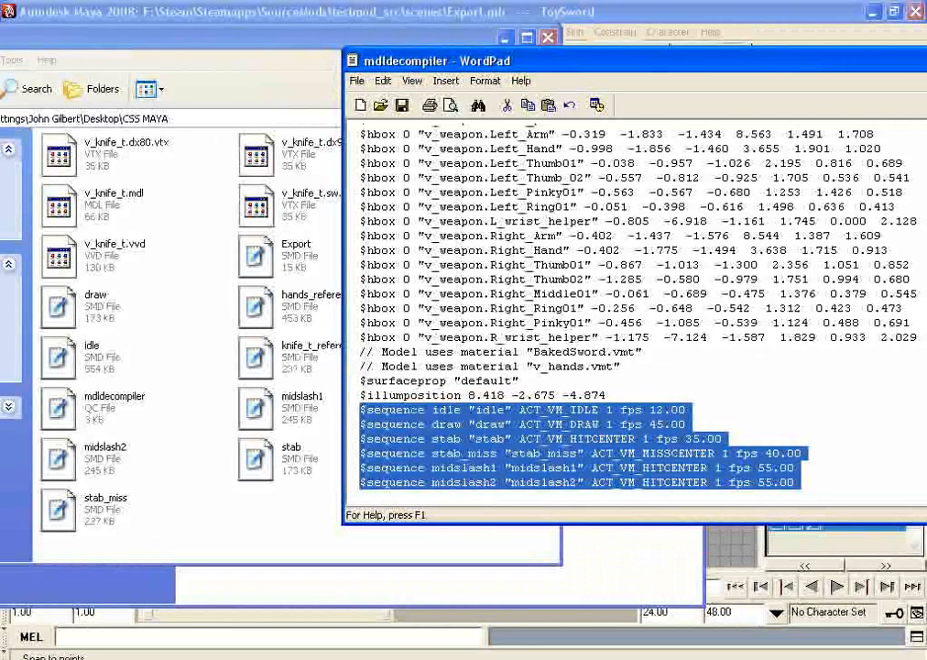
pyautogui.click(724, 439)
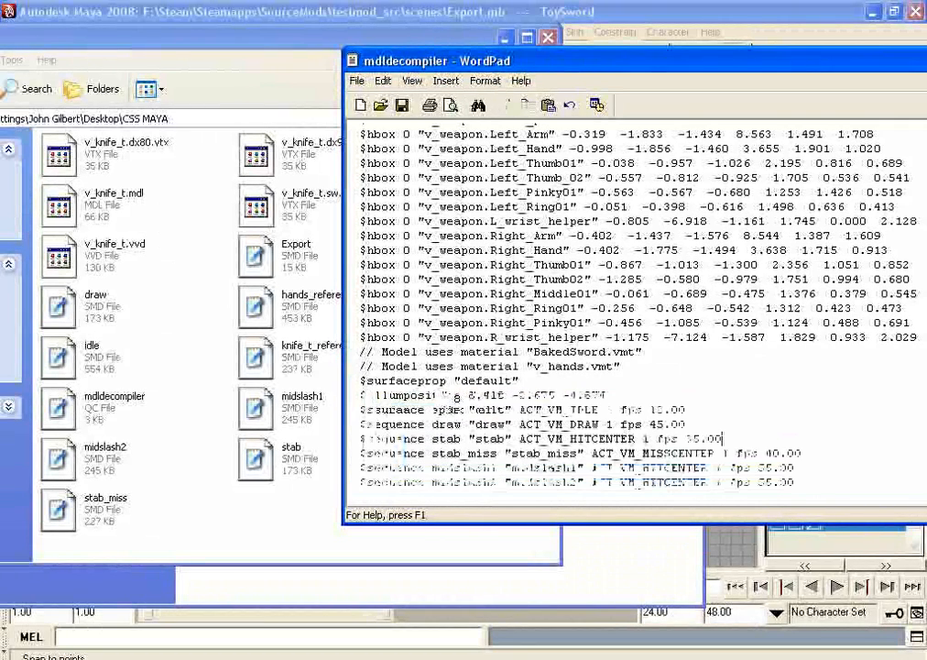
pyautogui.click(383, 81)
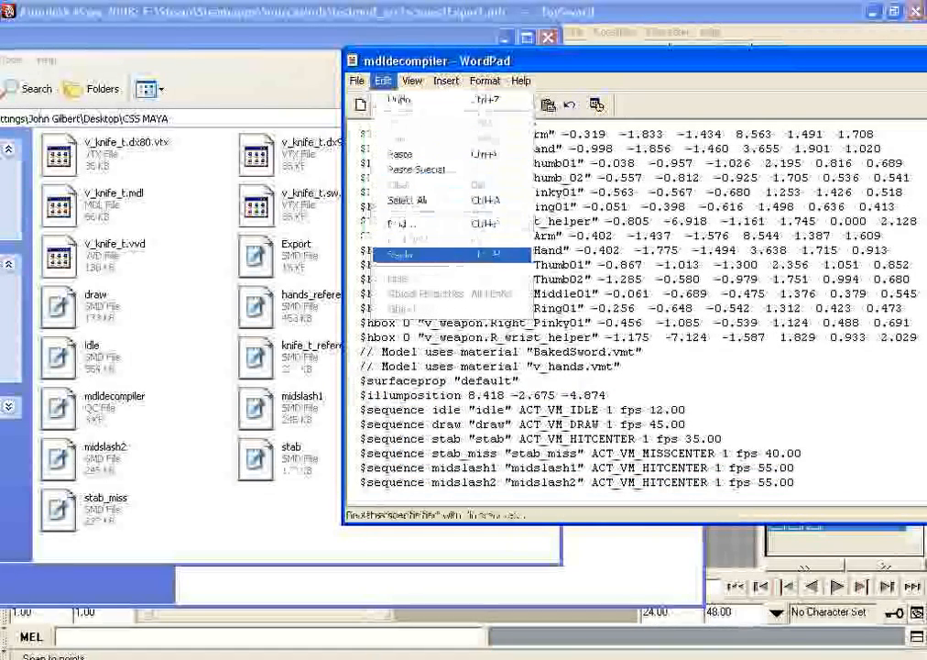
pyautogui.click(401, 253)
pyautogui.moveTo(440, 182); pyautogui.dragTo(577, 171)
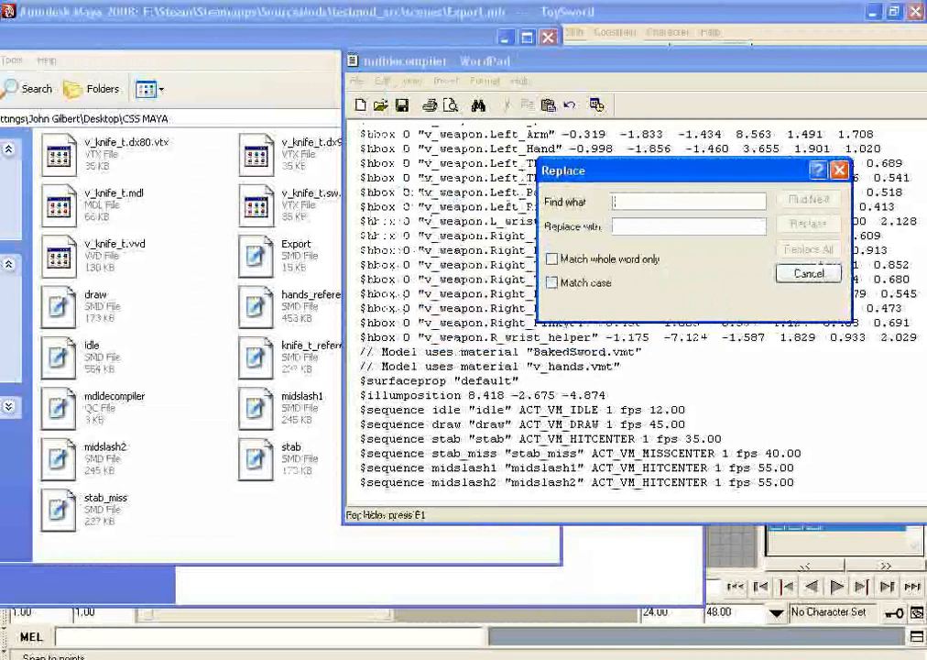
pyautogui.write('fps')
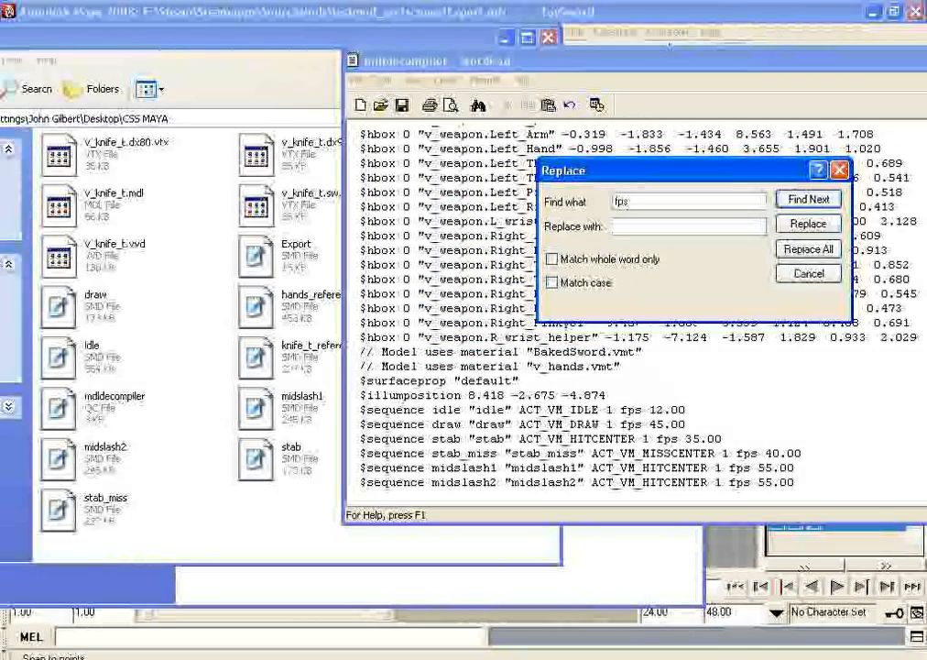
pyautogui.press('Tab')
pyautogui.write('snap')
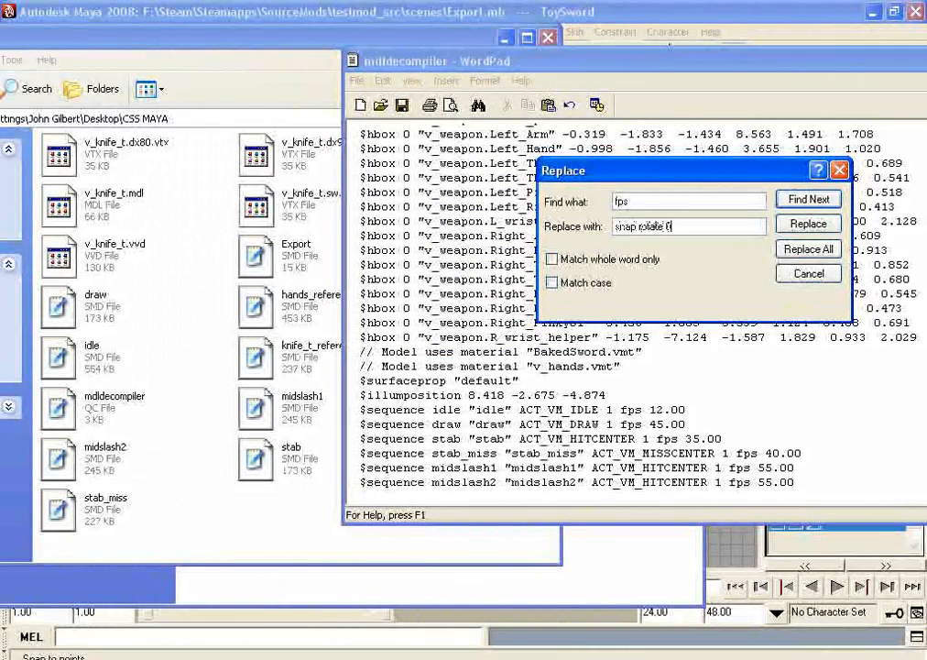
pyautogui.write(' rotate -90')
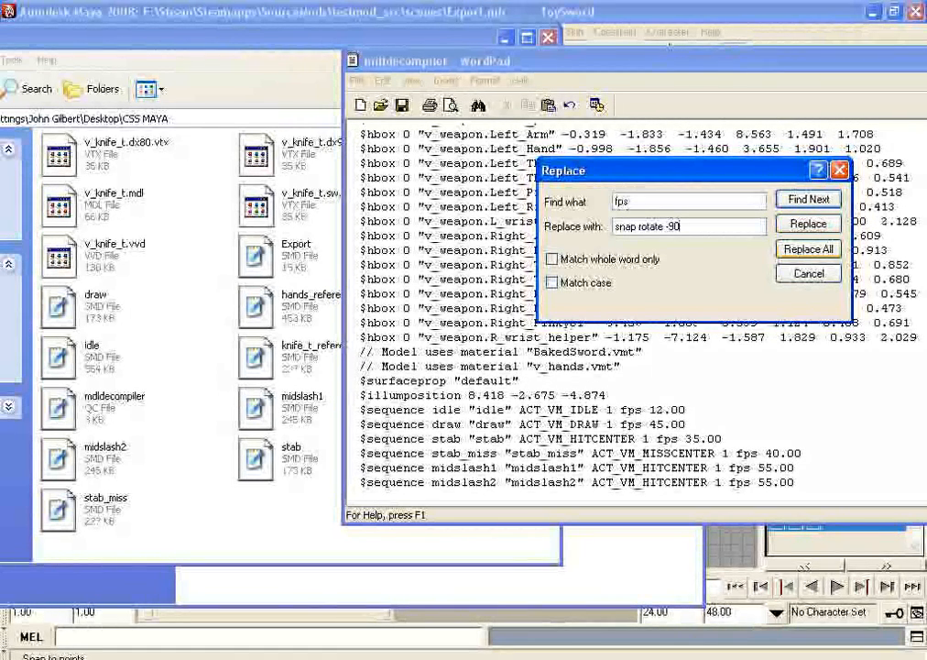
pyautogui.click(809, 224)
pyautogui.click(809, 248)
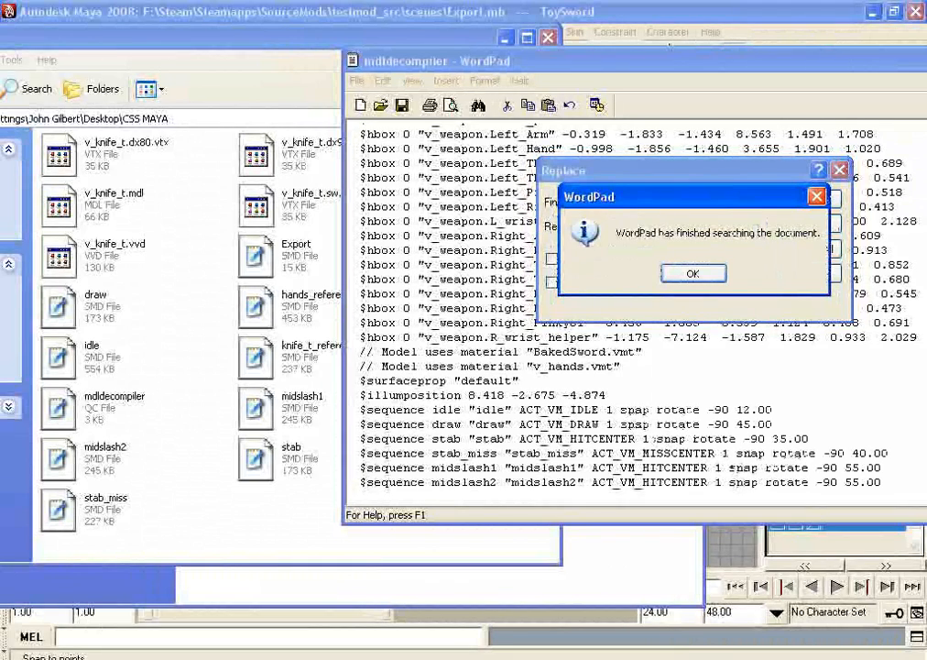
pyautogui.press('Return')
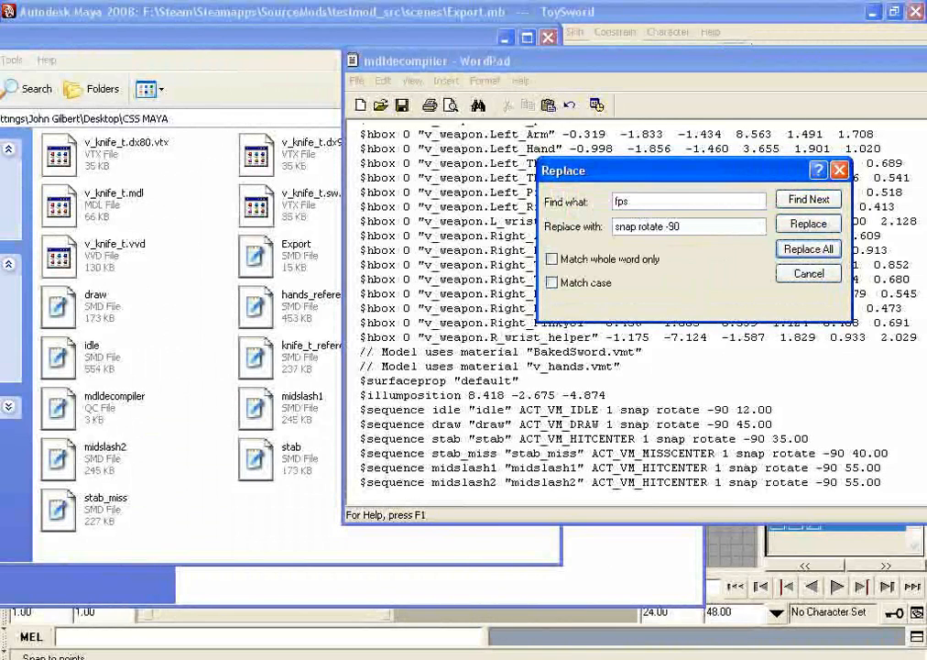
# Step: Undo the replacements in the $sequence lines
pyautogui.moveTo(684, 227); pyautogui.dragTo(614, 227)
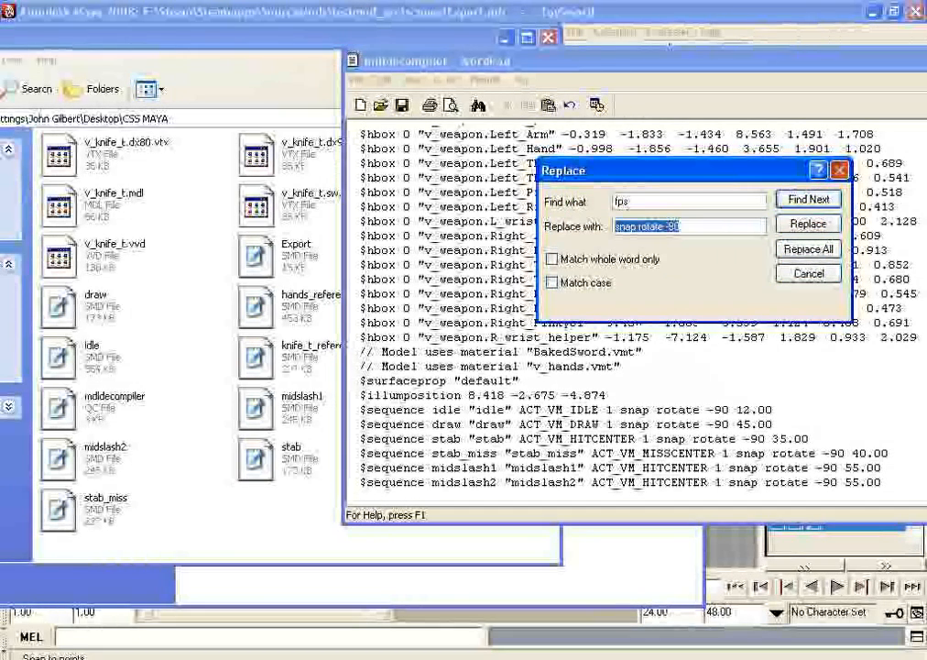
pyautogui.press('Escape')
pyautogui.click(383, 80)
pyautogui.click(400, 99)
pyautogui.click(383, 80)
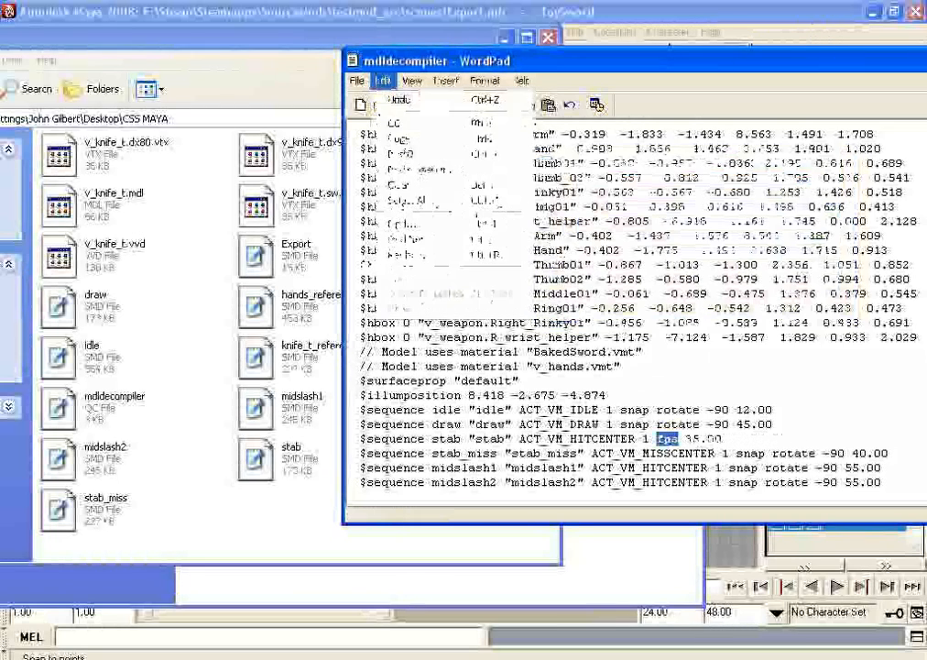
pyautogui.click(400, 99)
pyautogui.click(401, 98)
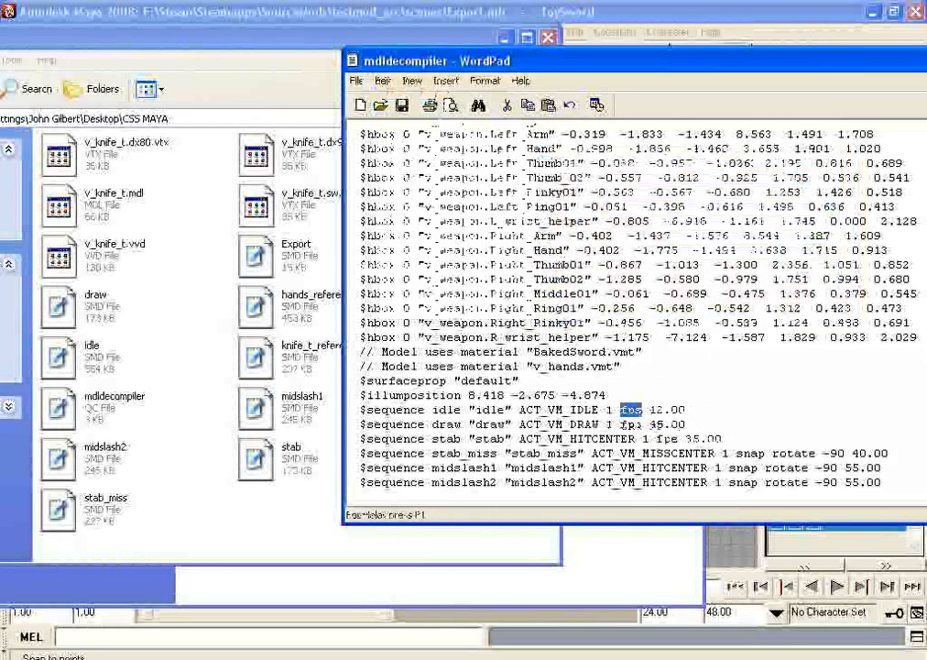
# Step: Replace every "fps" in the $sequence lines with "snap rotate -90 fps", then save and close the QC file
pyautogui.click(383, 80)
pyautogui.click(404, 237)
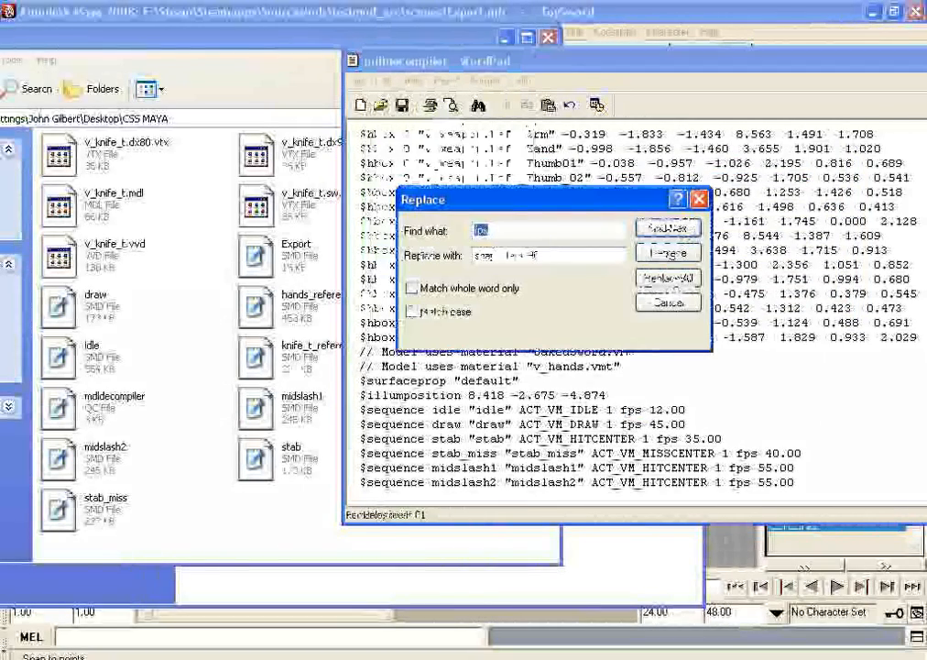
pyautogui.click(548, 256)
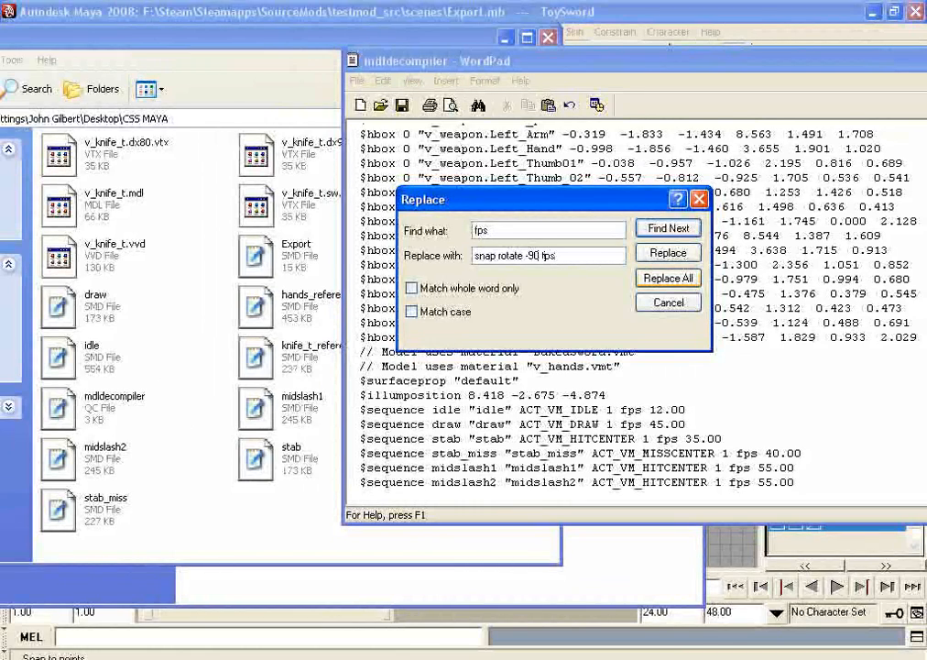
pyautogui.press('Return')
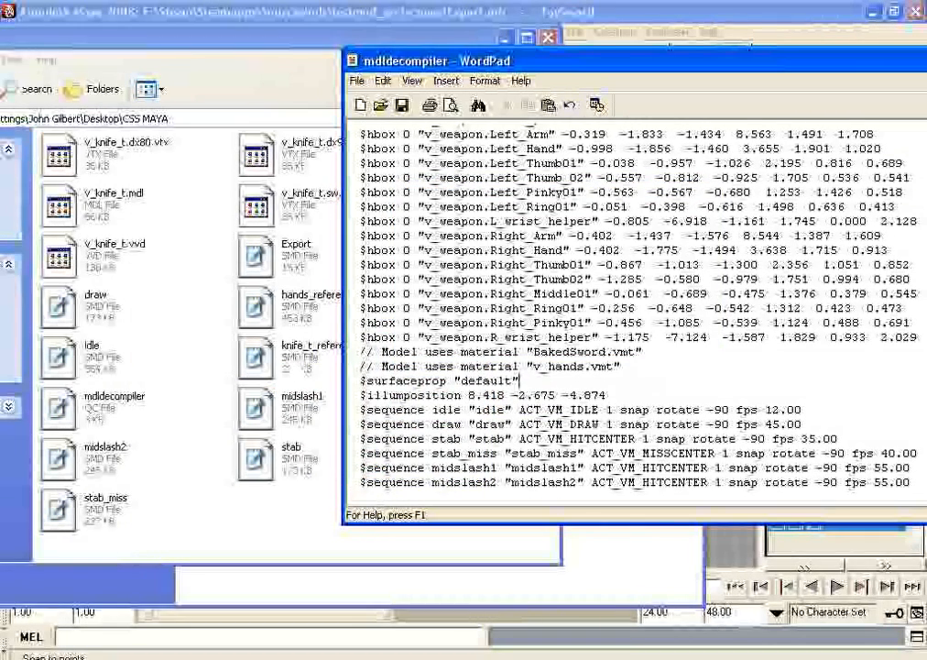
pyautogui.moveTo(352, 510); pyautogui.dragTo(684, 595)
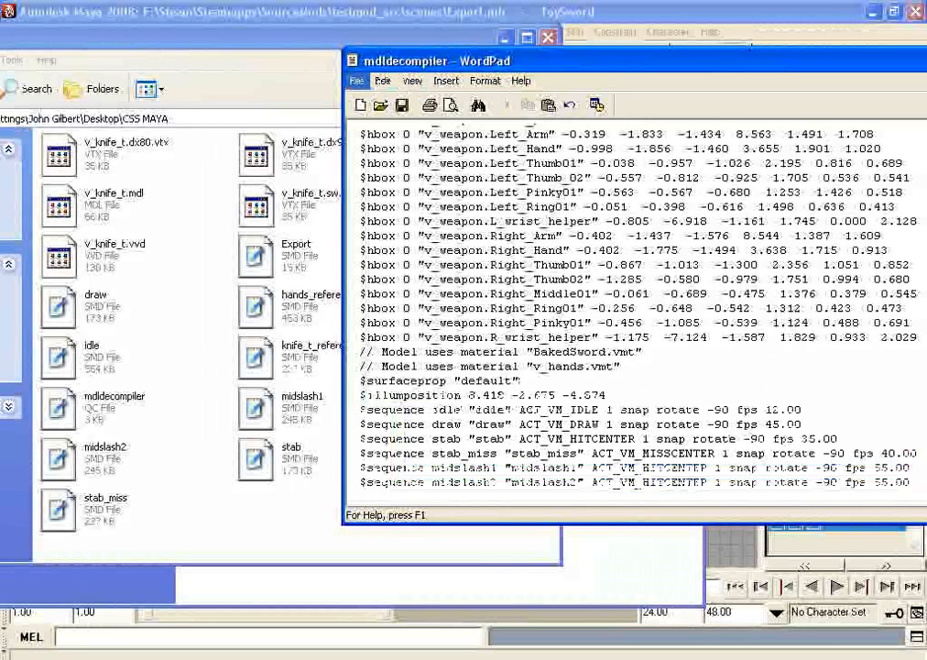
pyautogui.click(356, 80)
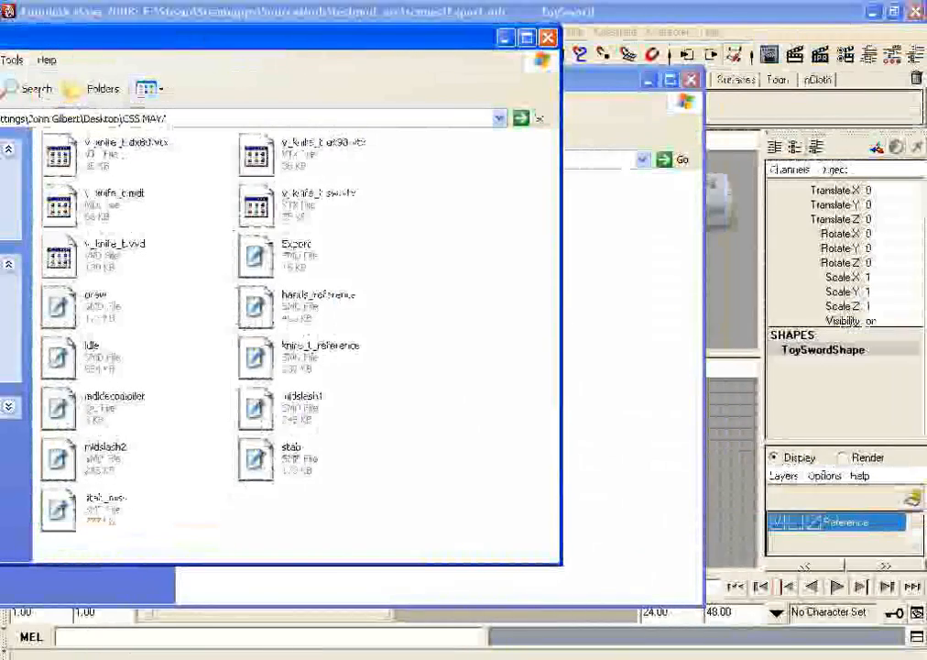
# Step: Select the mdldecompiler QC file in CSS MAYA and open the sourcesdk bin folder that holds GUIStudioMDL
pyautogui.click(62, 409)
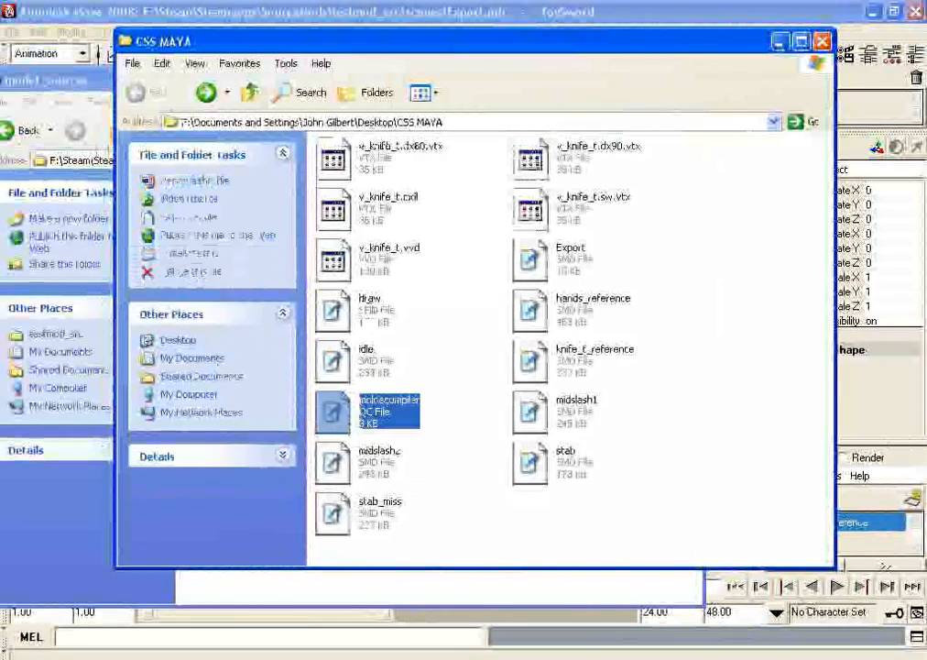
pyautogui.press('super')
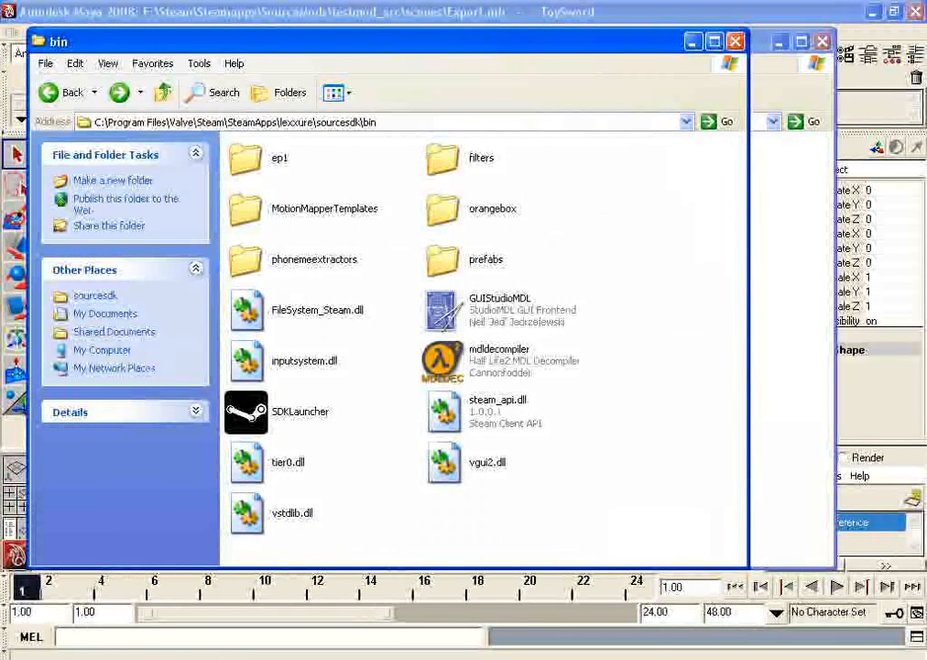
# Step: In Firefox, search Google for "guistudiomdl" and follow the Valve Developer Community article's external link to the wunderboy.org download page
pyautogui.press('super')
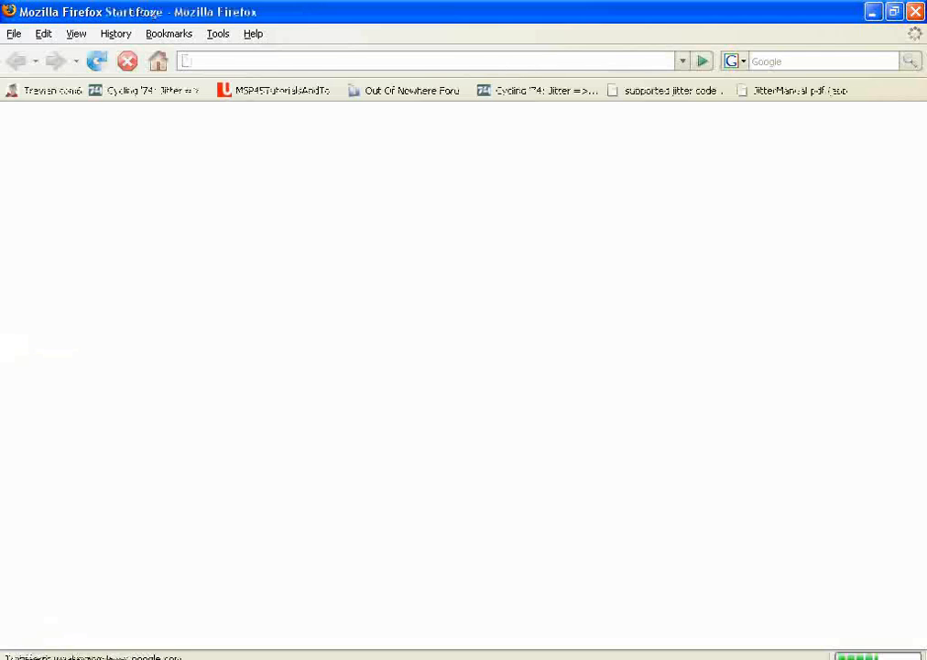
pyautogui.press('Down')
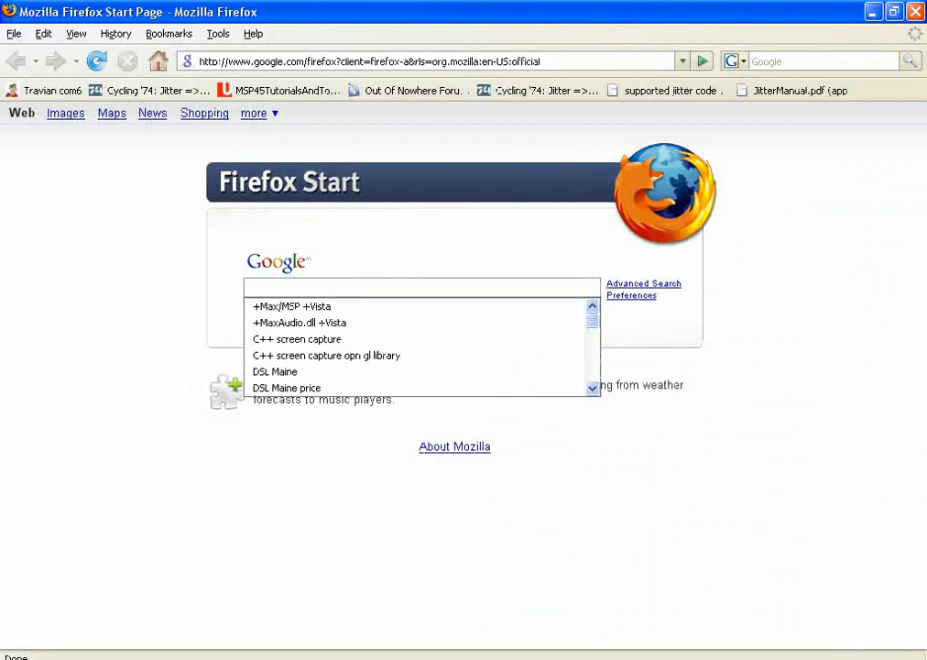
pyautogui.write('guist')
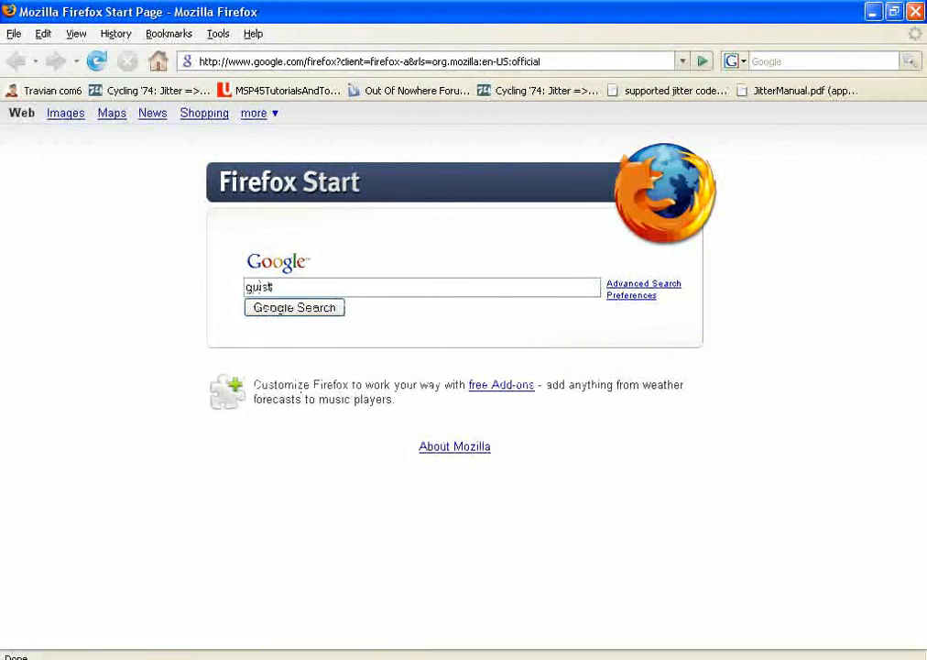
pyautogui.write('udiomdl')
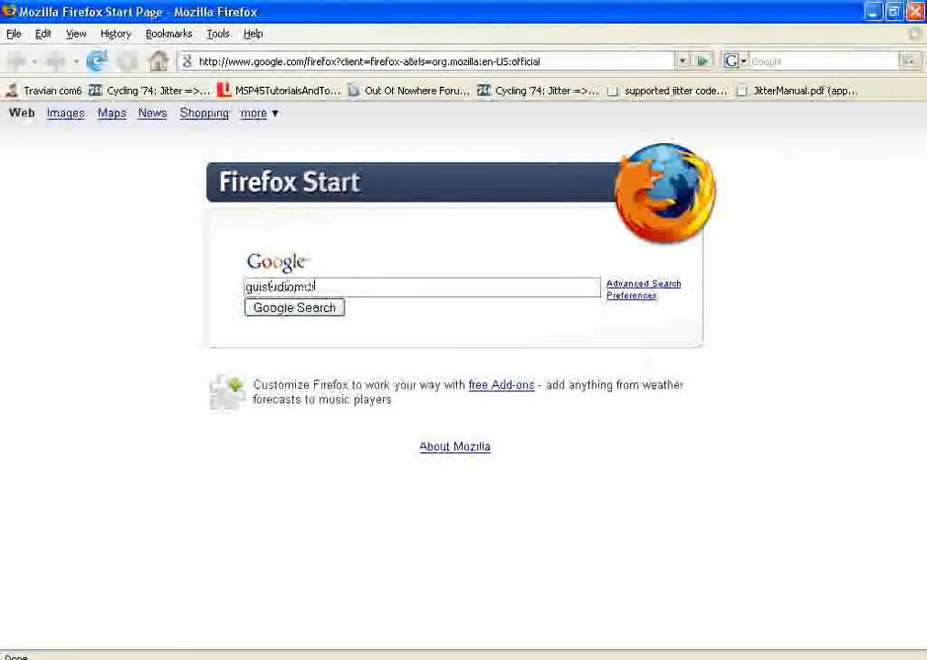
pyautogui.press('Return')
pyautogui.click(100, 239)
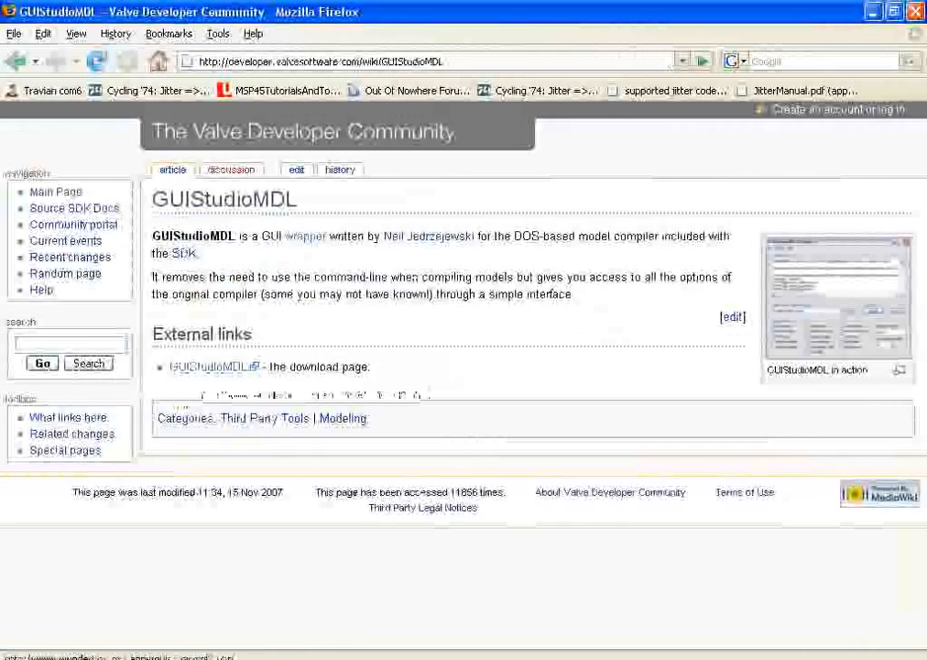
pyautogui.click(209, 366)
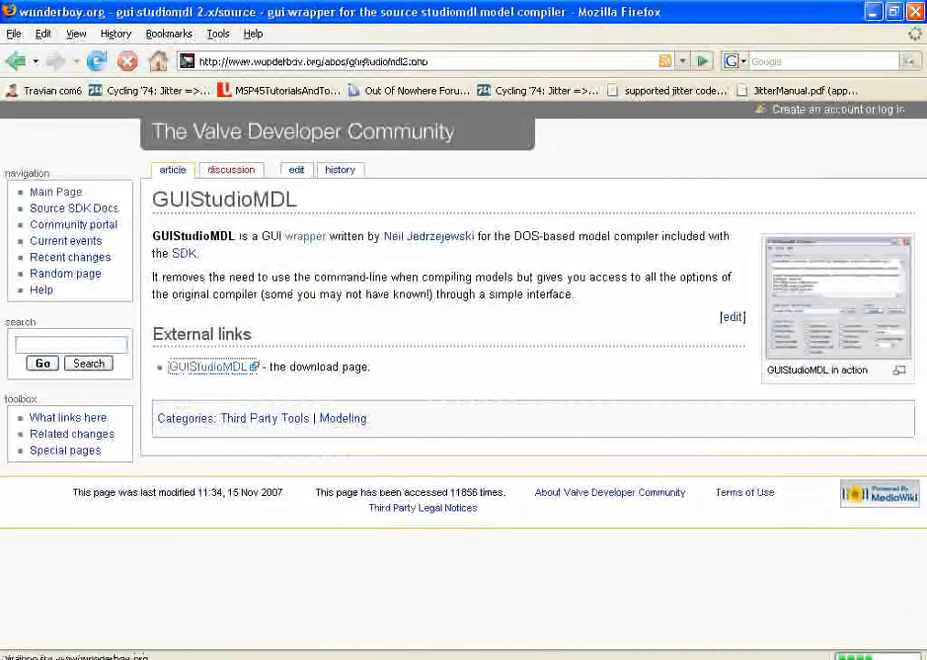
# Step: Look through the wunderboy.org page for the GUIStudioMDL description, download section and setup instructions
pyautogui.scroll(-5, 458, 366)
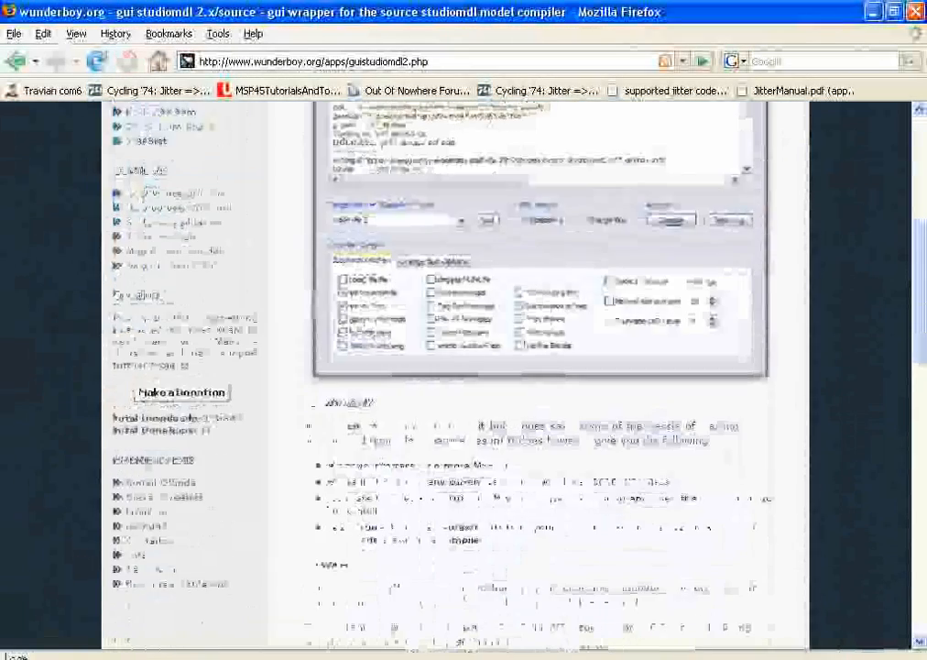
pyautogui.scroll(-6, 458, 367)
pyautogui.scroll(15, 459, 367)
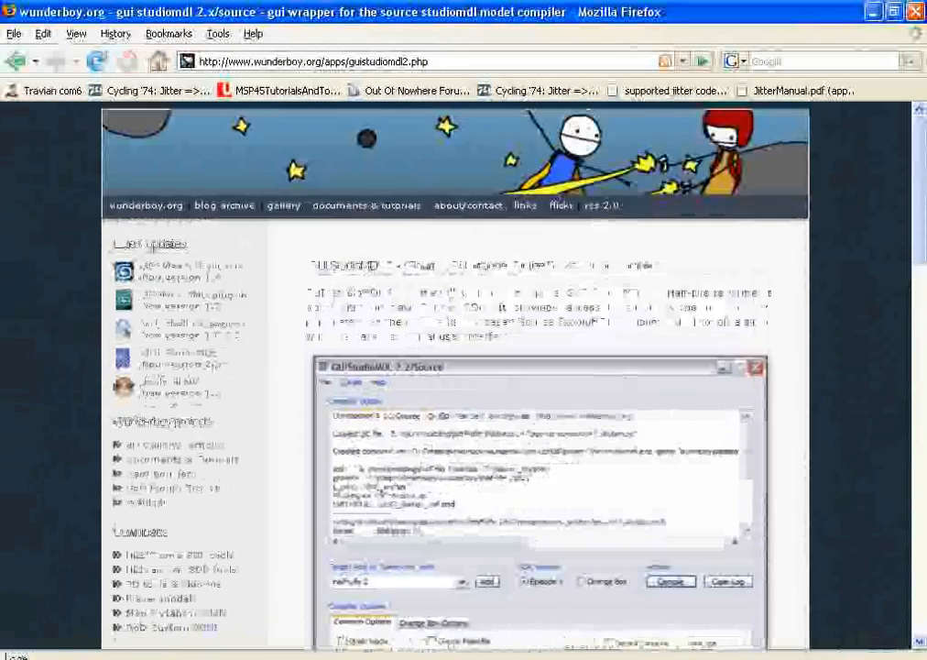
pyautogui.scroll(-13, 458, 366)
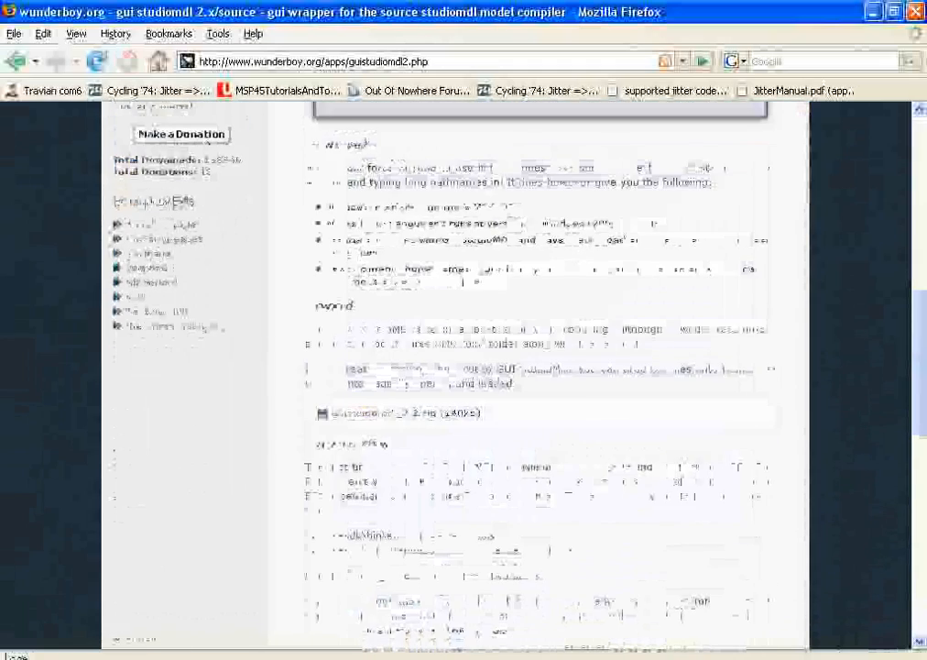
pyautogui.scroll(-10, 459, 367)
pyautogui.scroll(14, 458, 366)
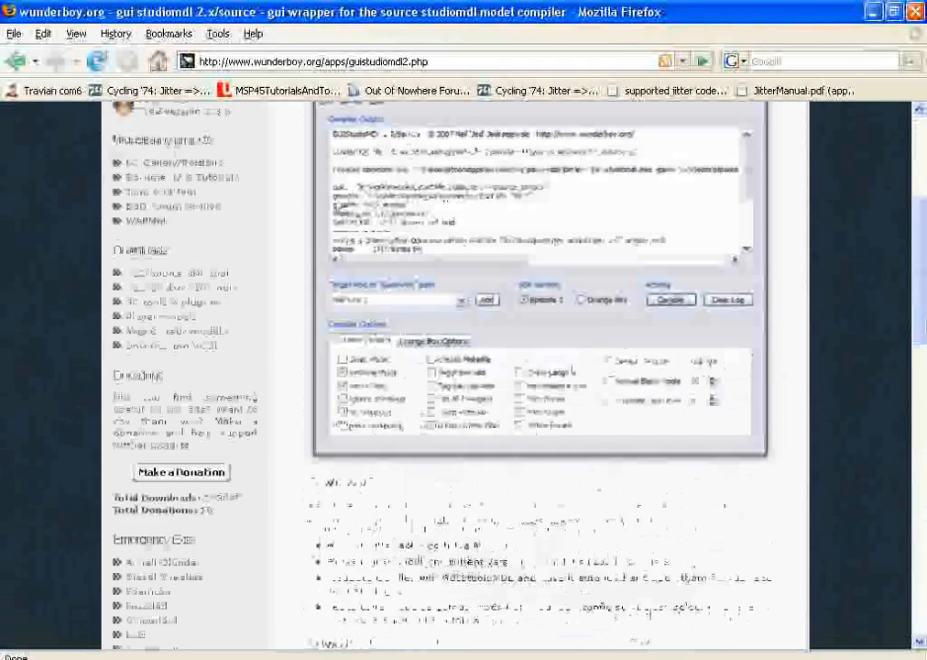
pyautogui.scroll(6, 458, 367)
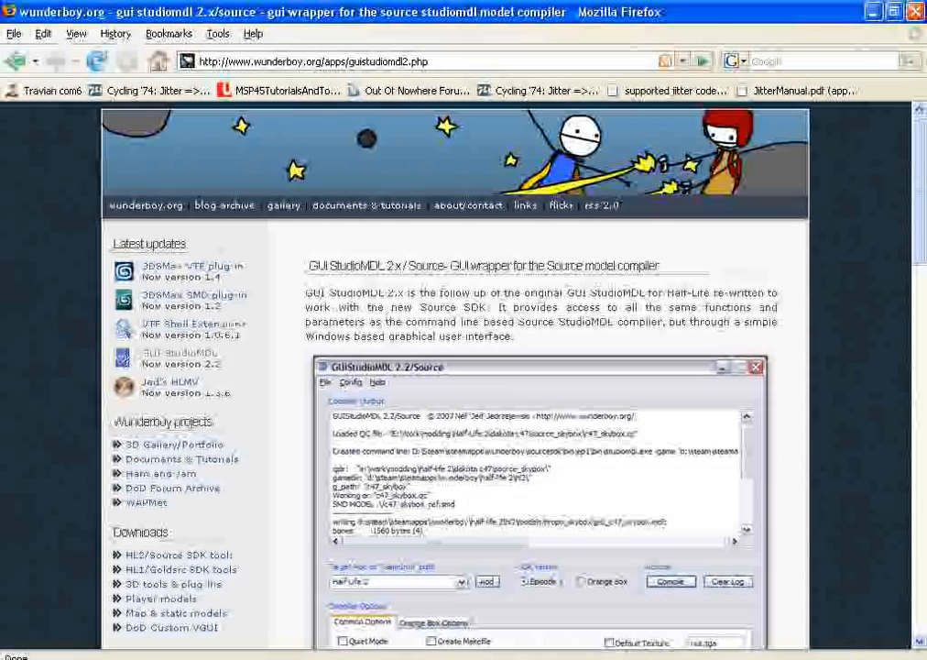
# Step: Copy the wunderboy.org guistudiomdl2.php address and paste it below the existing links in the LinksNecessary Notepad file
pyautogui.click(313, 61)
pyautogui.hotkey('ctrl', 'c')
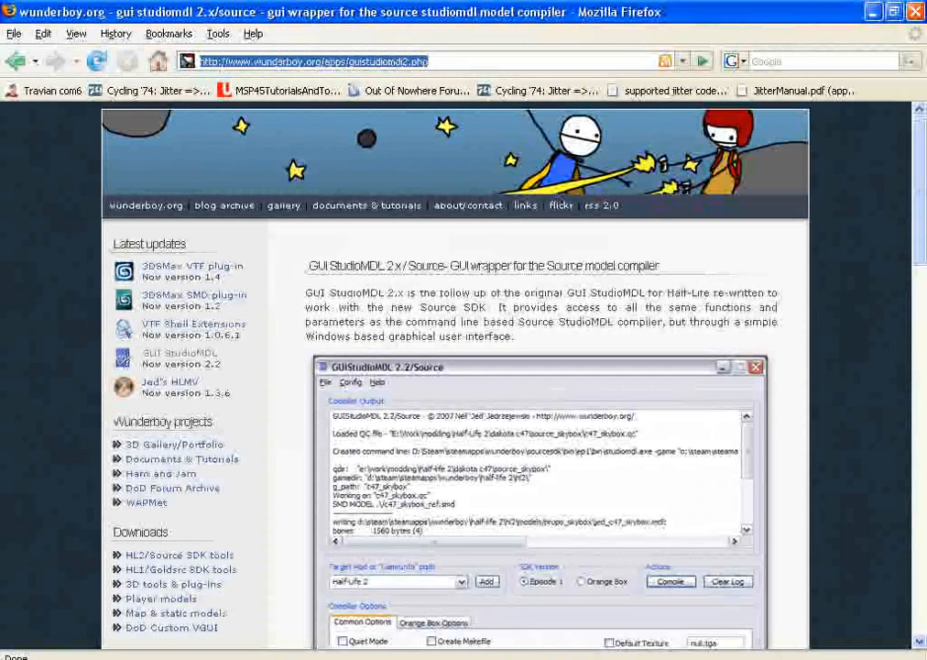
pyautogui.click(600, 657)
pyautogui.click(601, 633)
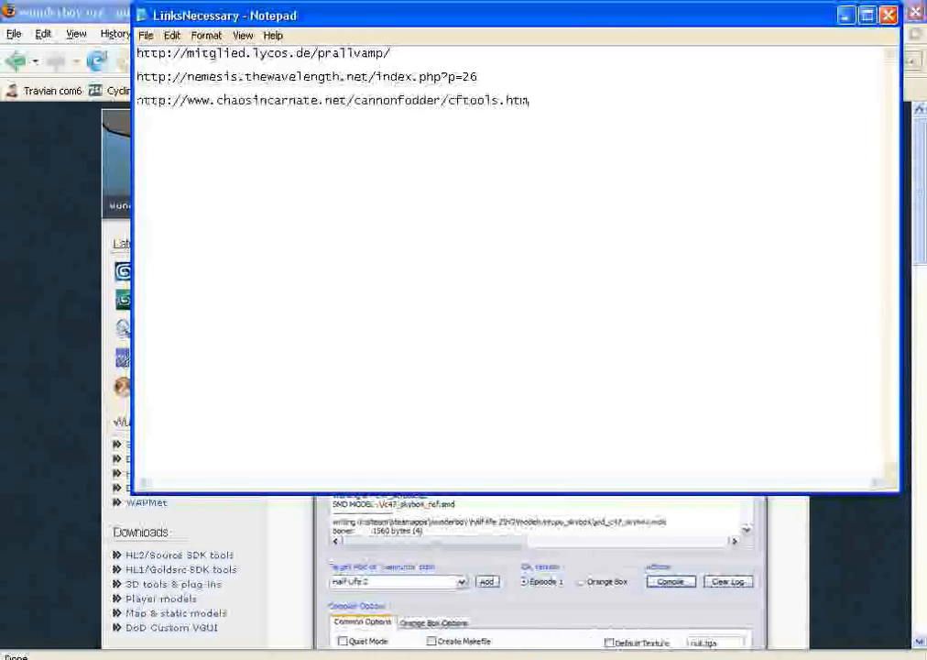
pyautogui.hotkey('ctrl', 'v')
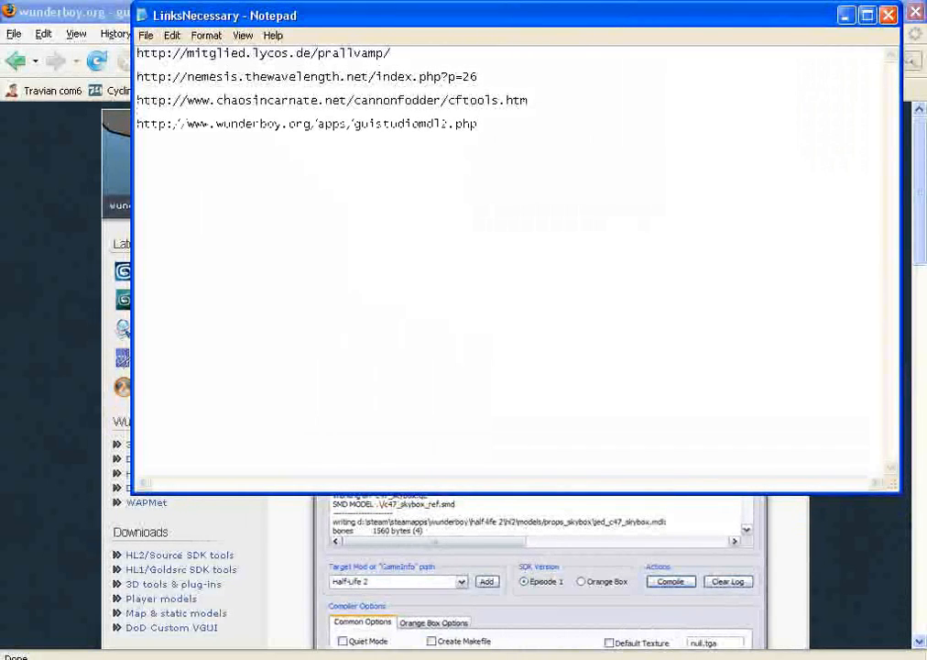
# Step: Download guistudiomdl_2.2.zip from the wunderboy.org page and save it to disk
pyautogui.click(123, 357)
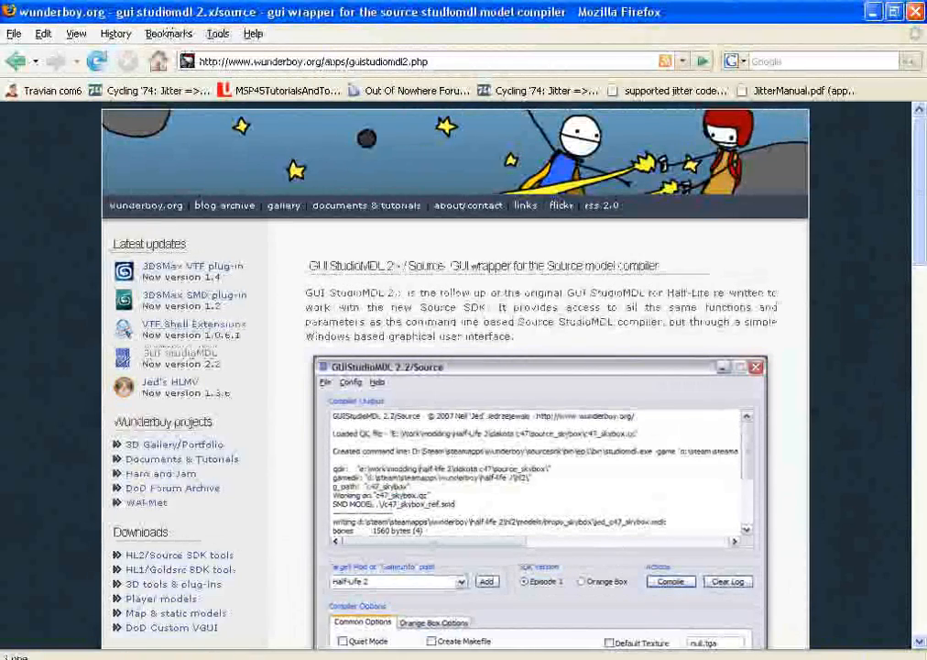
pyautogui.scroll(-8, 456, 376)
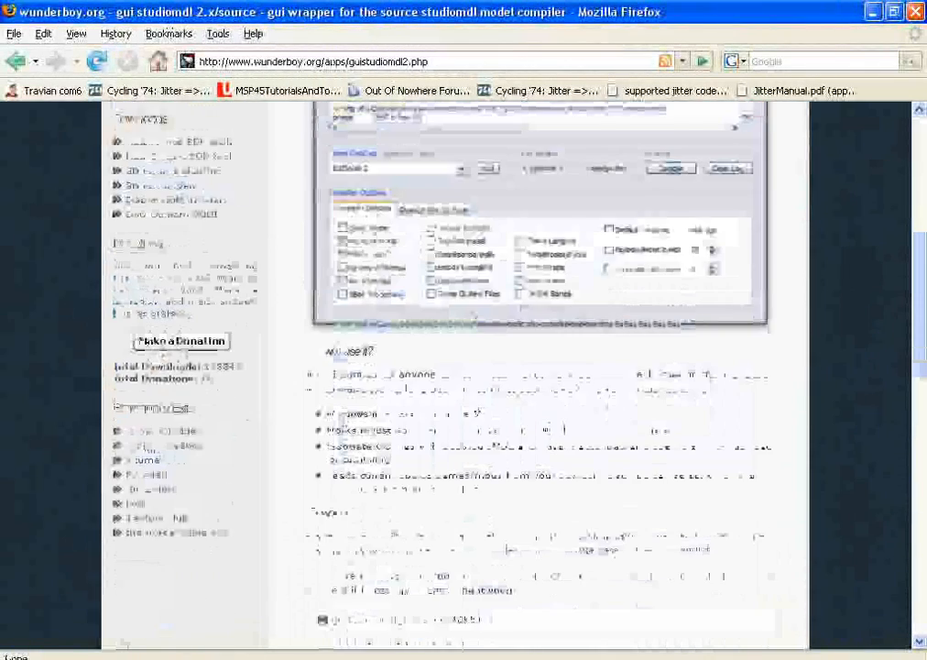
pyautogui.scroll(-3, 467, 472)
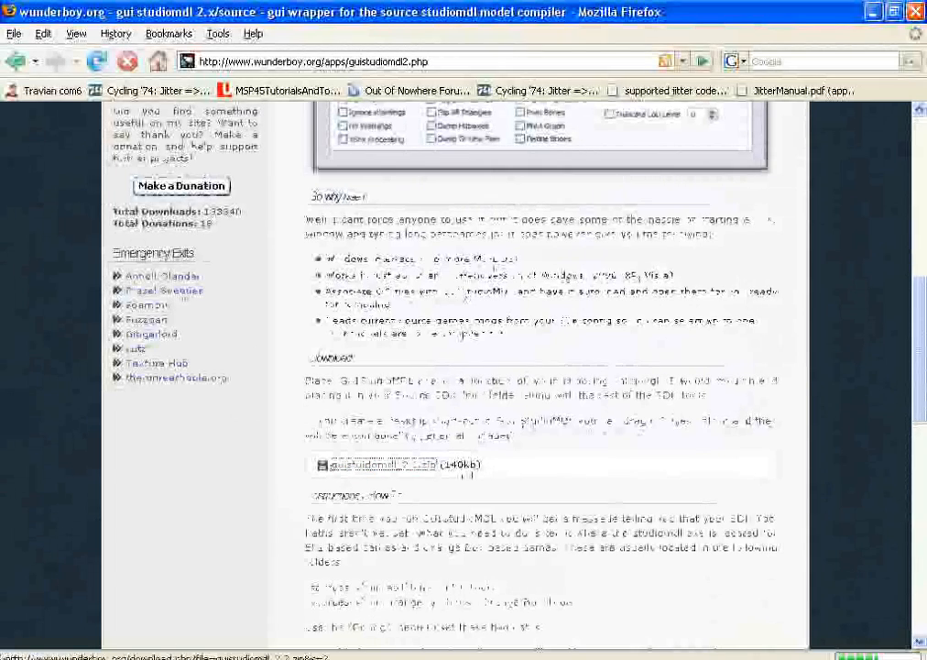
pyautogui.click(469, 469)
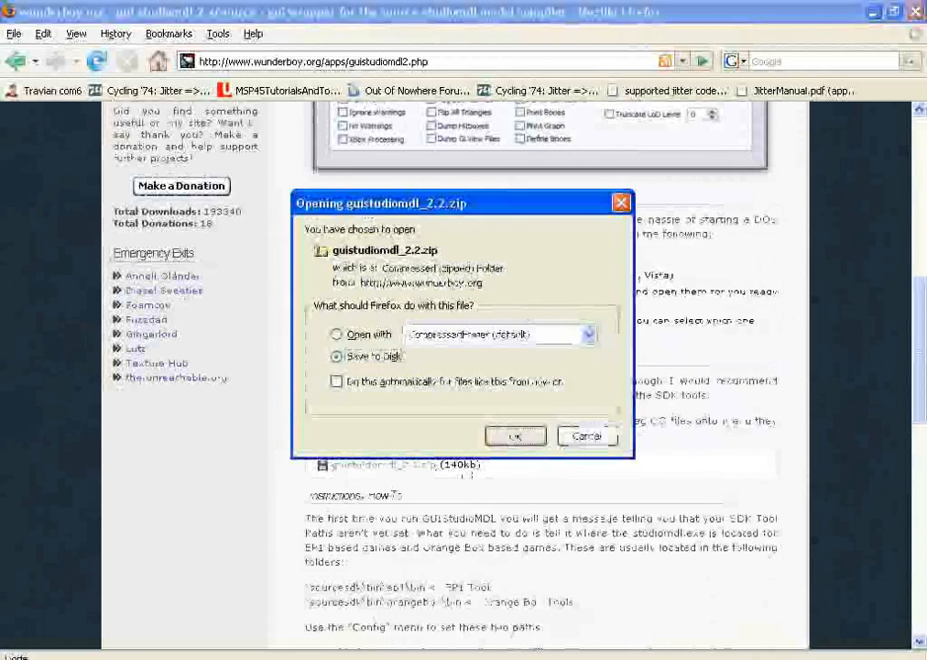
pyautogui.press('Return')
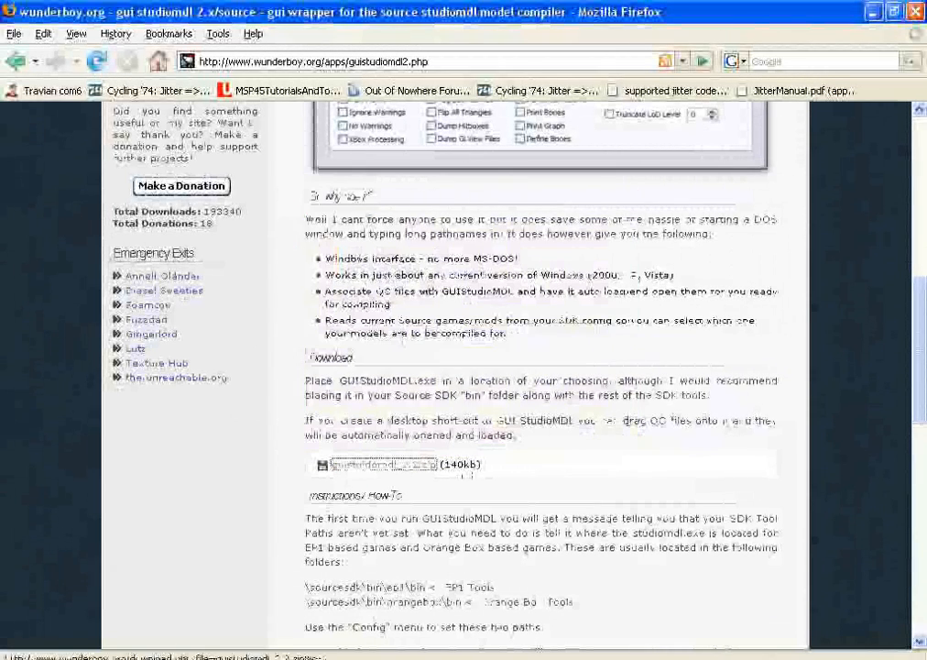
# Step: Check the version information in the properties of GUIStudioMDL in the sourcesdk bin folder, then close the properties
pyautogui.click(156, 658)
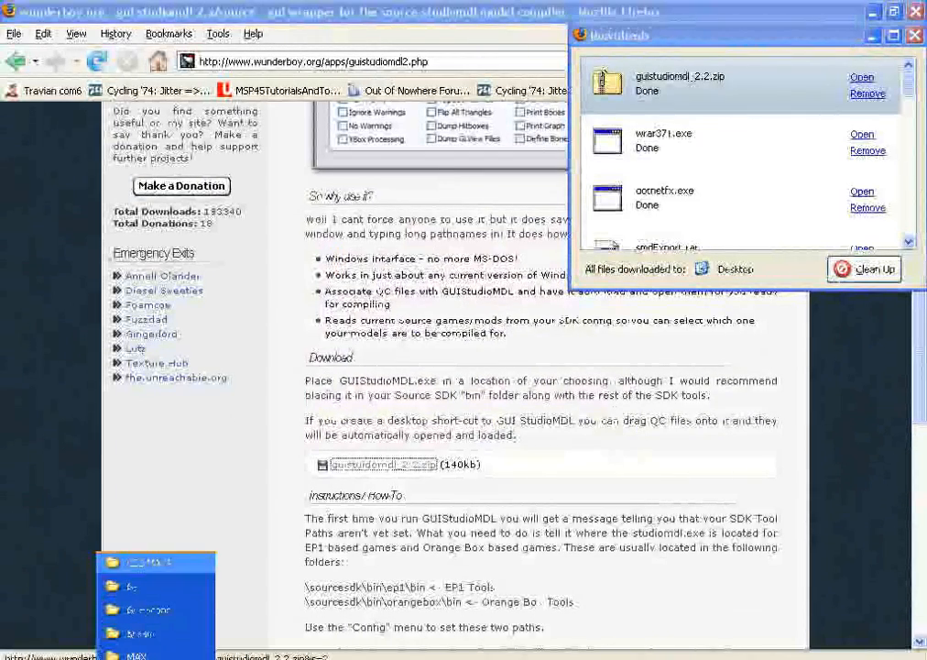
pyautogui.click(133, 586)
pyautogui.click(446, 310)
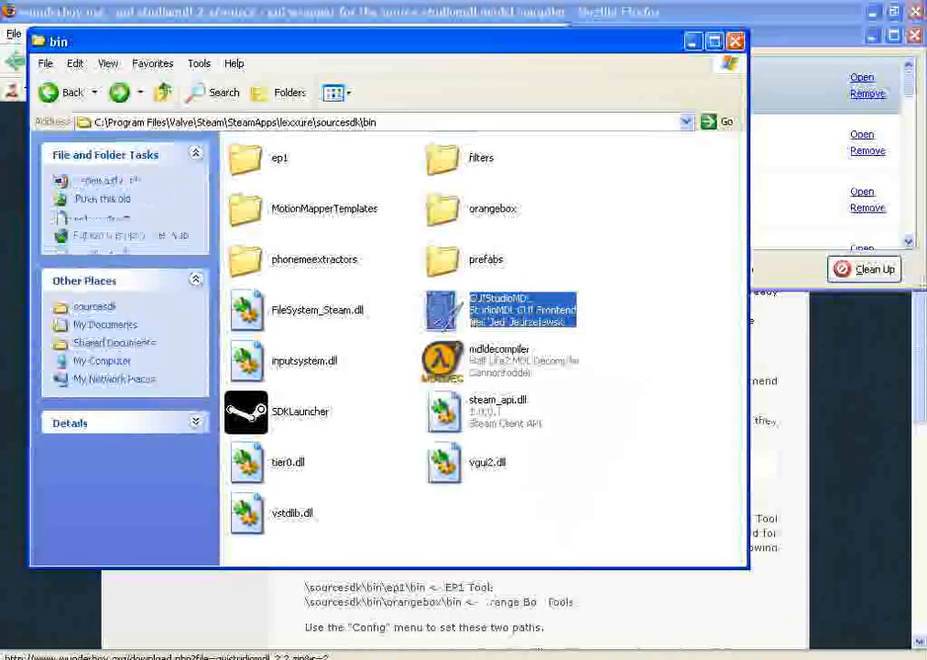
pyautogui.rightClick(478, 312)
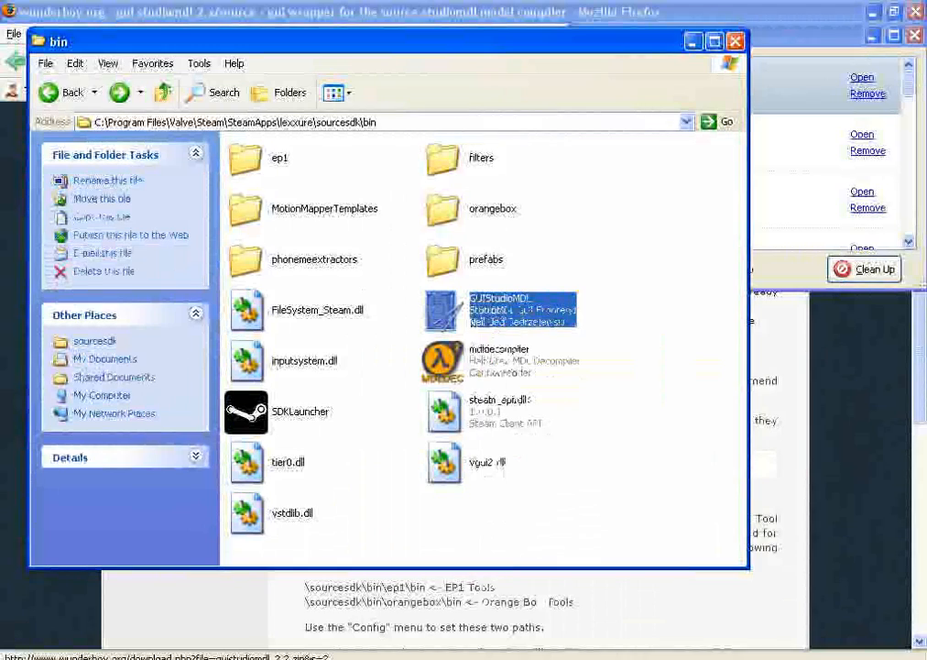
pyautogui.click(554, 245)
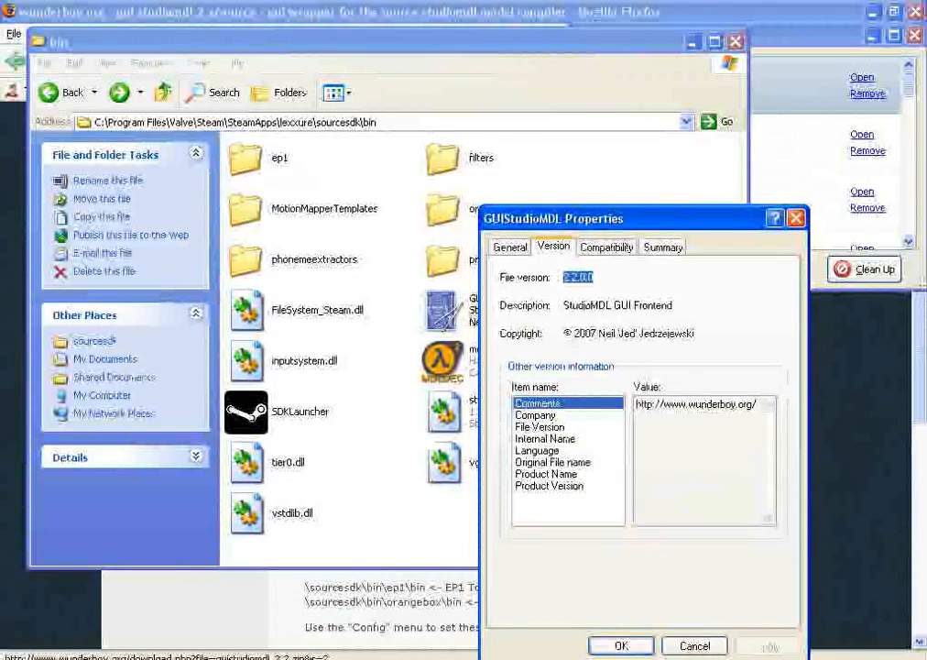
pyautogui.moveTo(591, 219); pyautogui.dragTo(467, 106)
pyautogui.press('Return')
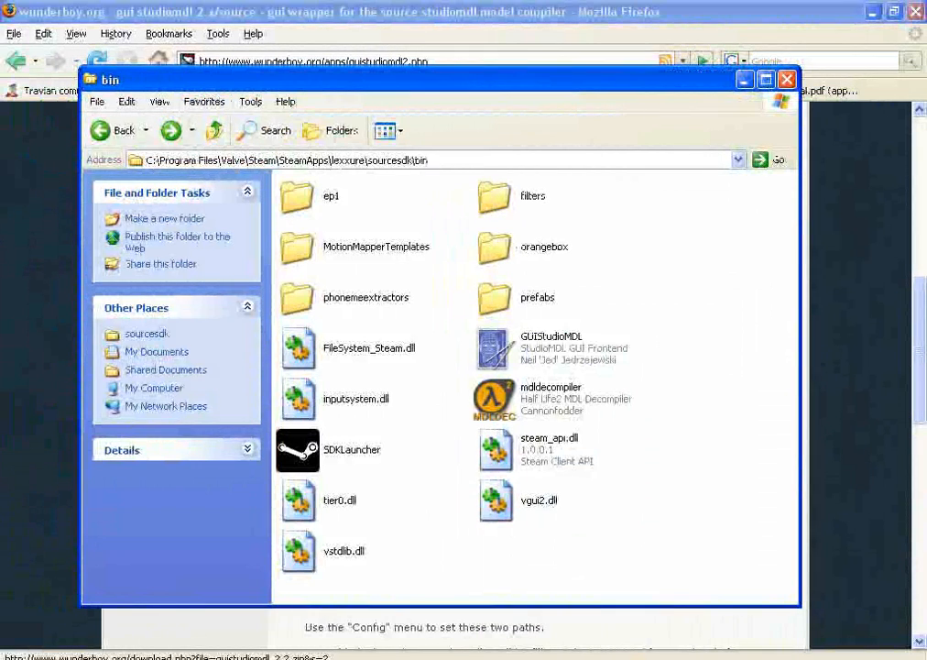
# Step: Launch GUIStudioMDL from the bin folder and start STEAM from the Valve Steam folder, clearing the extra folder windows away
pyautogui.doubleClick(500, 350)
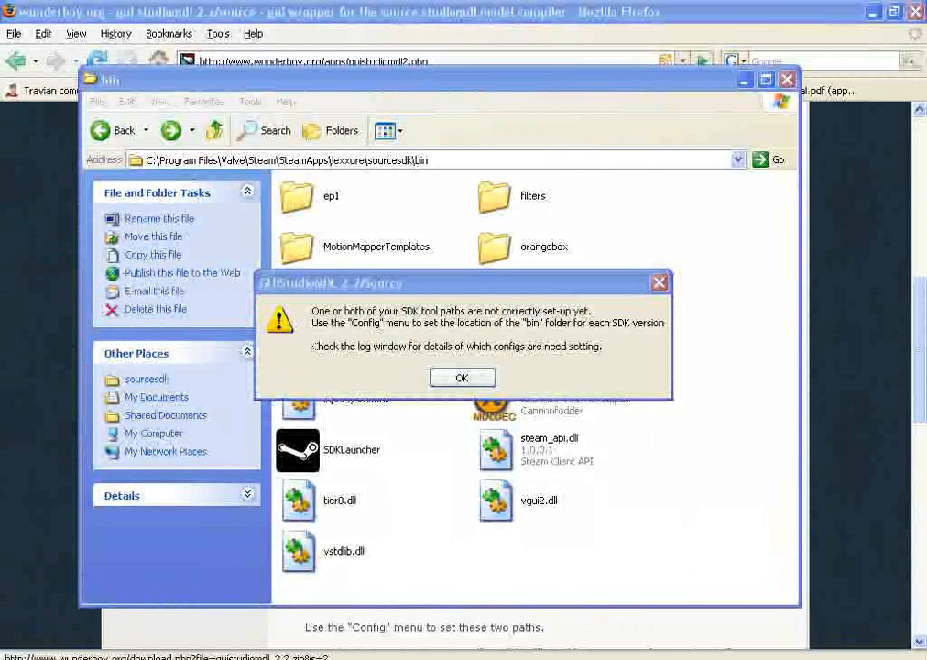
pyautogui.click(36, 658)
pyautogui.moveTo(74, 617)
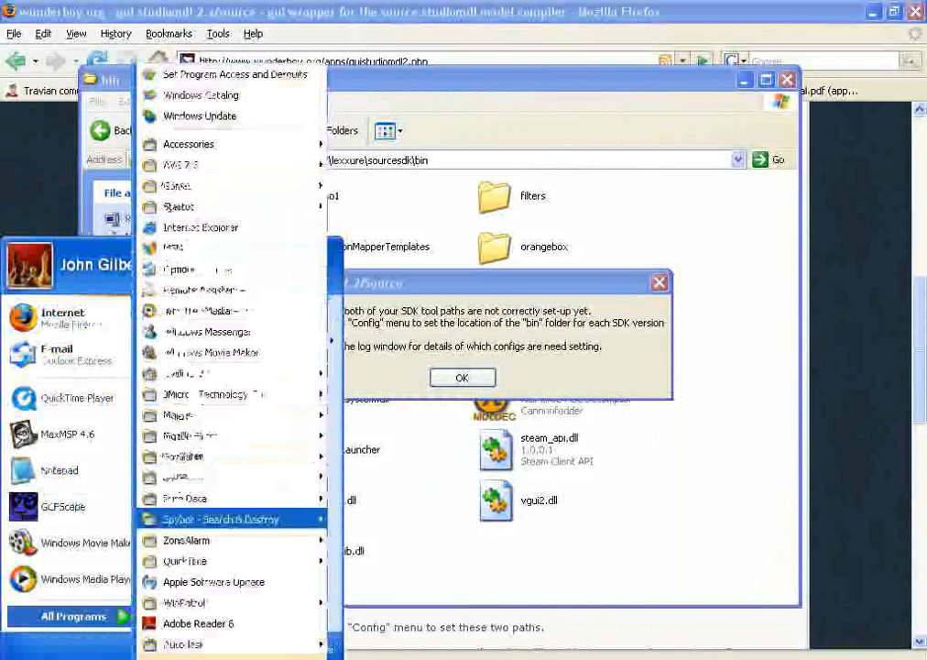
pyautogui.click(167, 658)
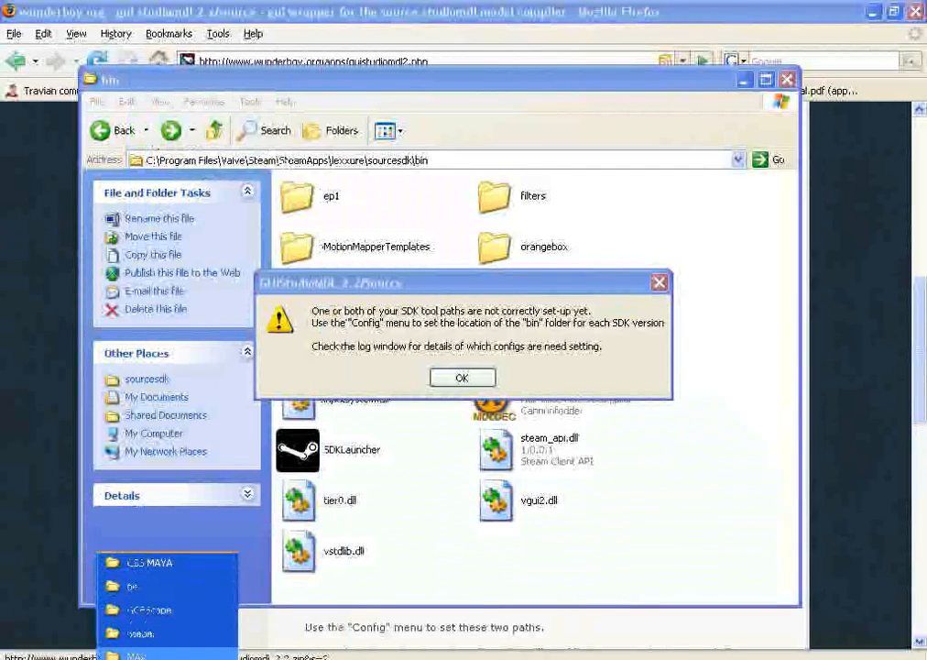
pyautogui.click(167, 655)
pyautogui.click(167, 658)
pyautogui.click(167, 633)
pyautogui.scroll(-5, 687, 358)
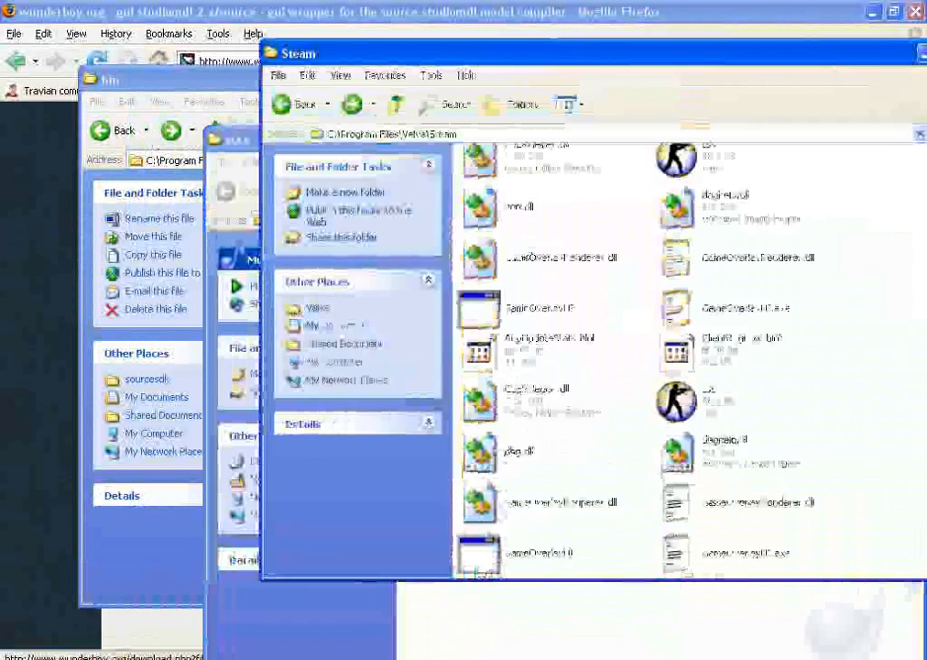
pyautogui.click(677, 511)
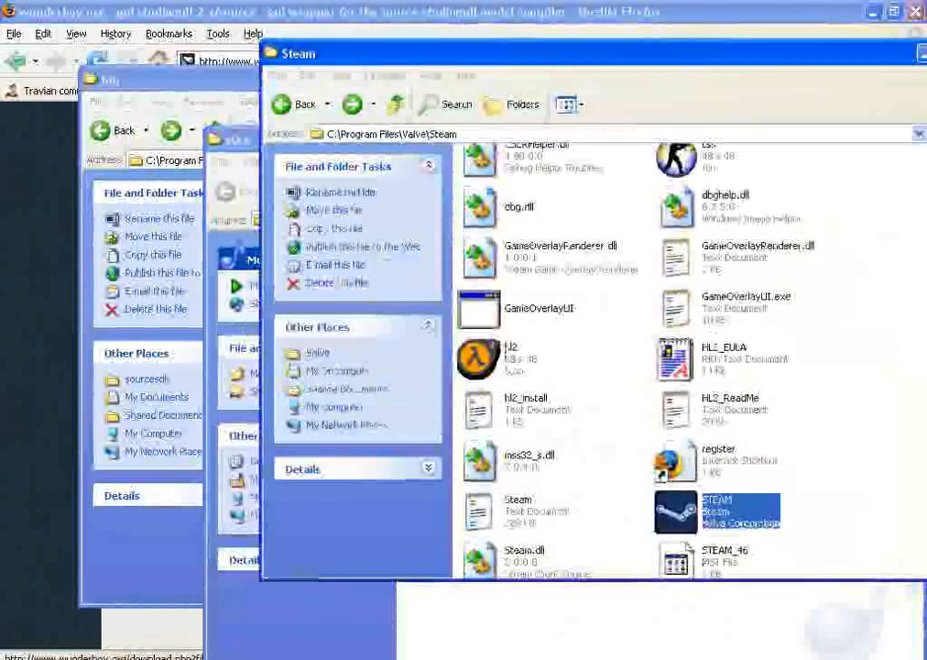
pyautogui.moveTo(586, 53); pyautogui.dragTo(376, 55)
pyautogui.click(758, 55)
pyautogui.moveTo(696, 140); pyautogui.dragTo(550, 74)
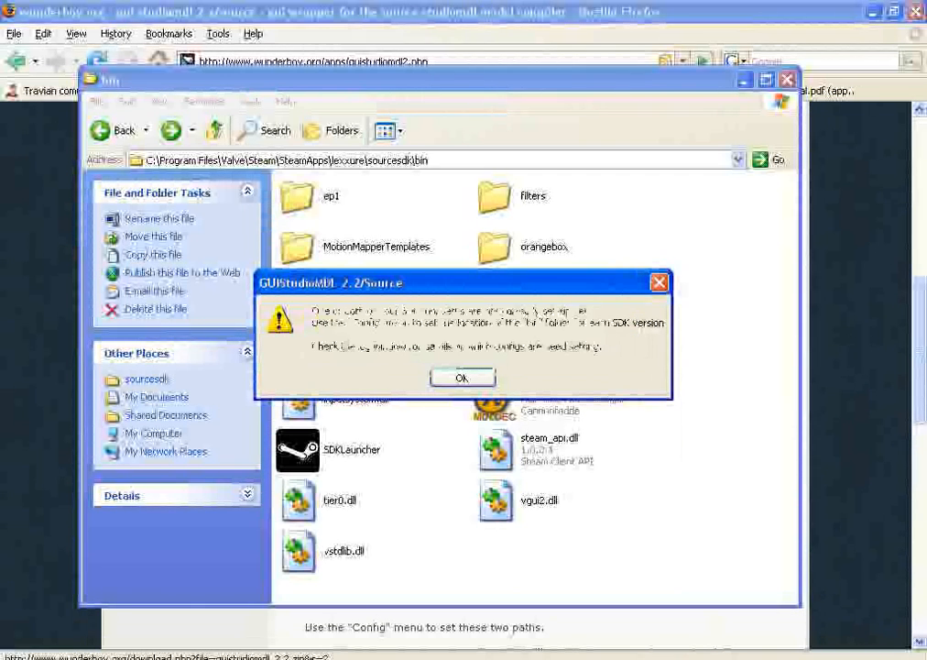
# Step: Dismiss the tool path warning and start setting the EP1 tools path, expanding the C: drive's Program Files folder
pyautogui.moveTo(462, 284); pyautogui.dragTo(403, 307)
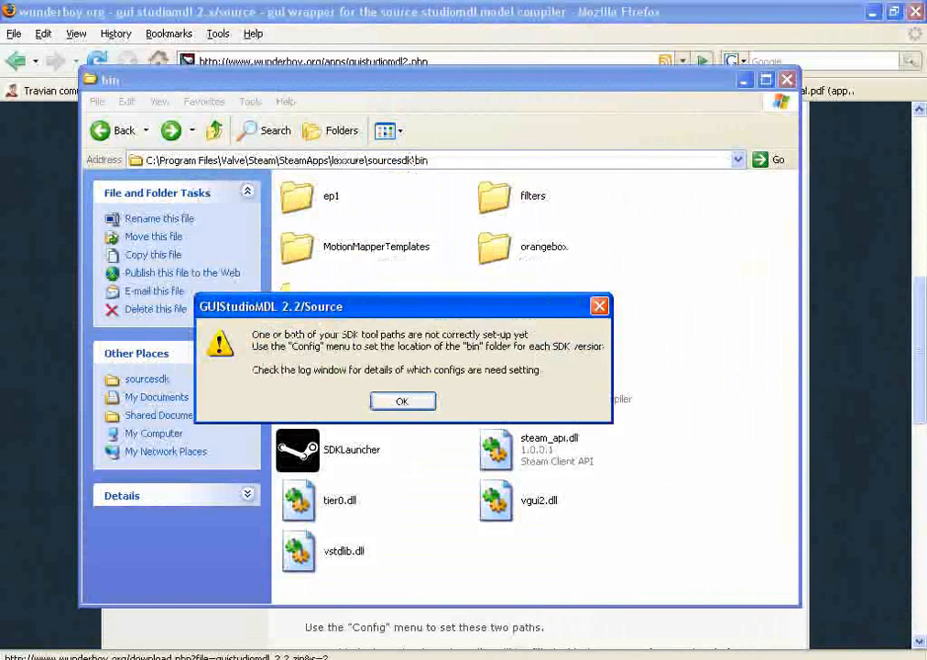
pyautogui.press('Return')
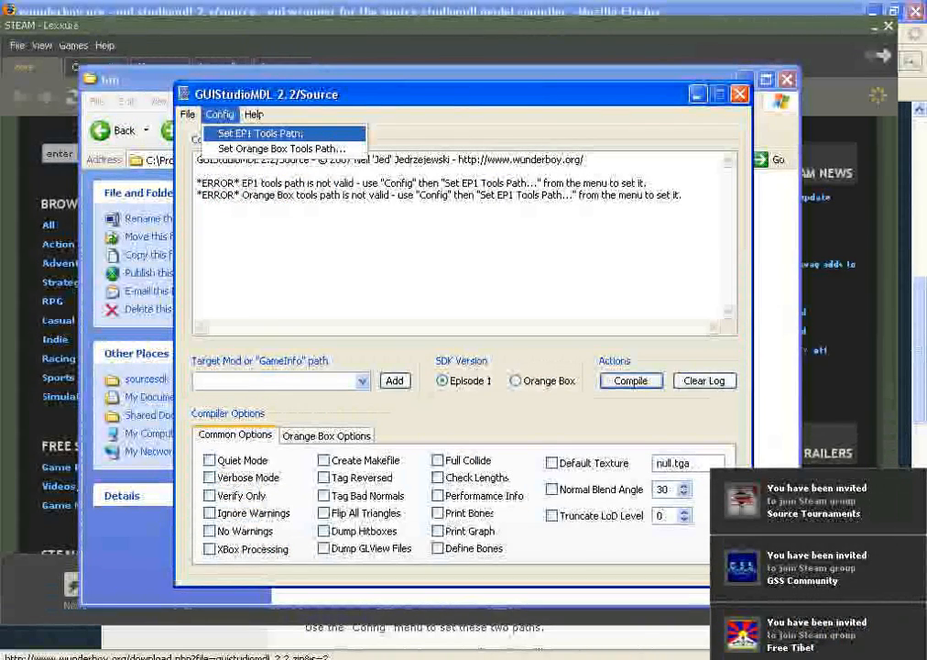
pyautogui.click(261, 133)
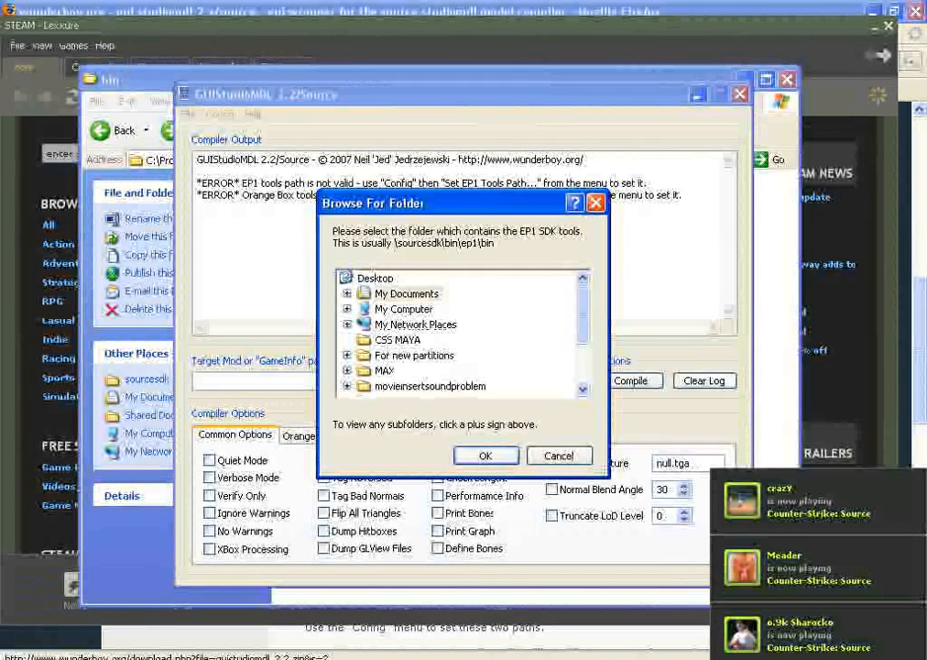
pyautogui.click(347, 309)
pyautogui.scroll(-1, 458, 333)
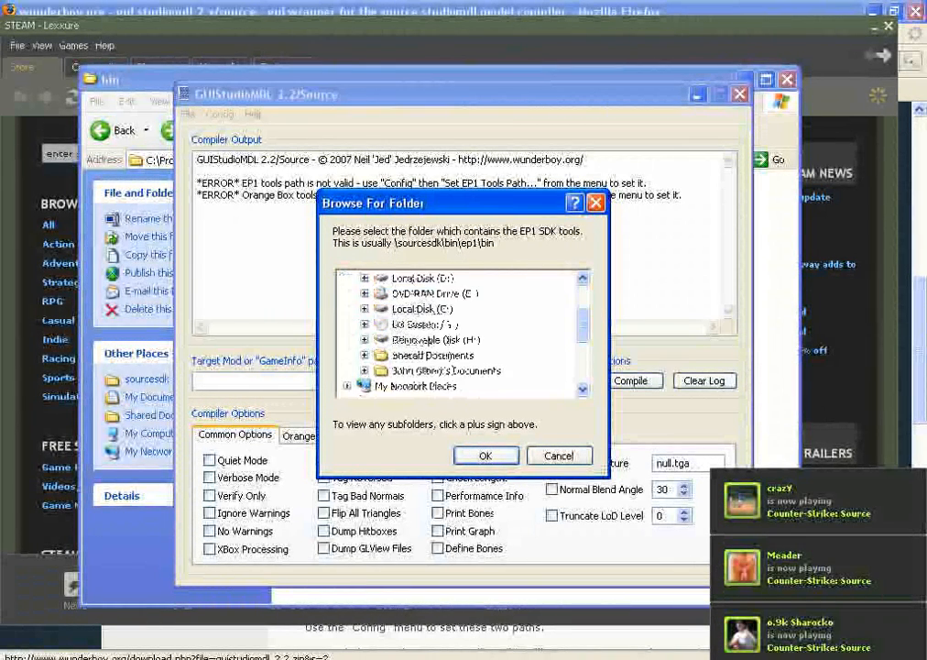
pyautogui.scroll(1, 459, 333)
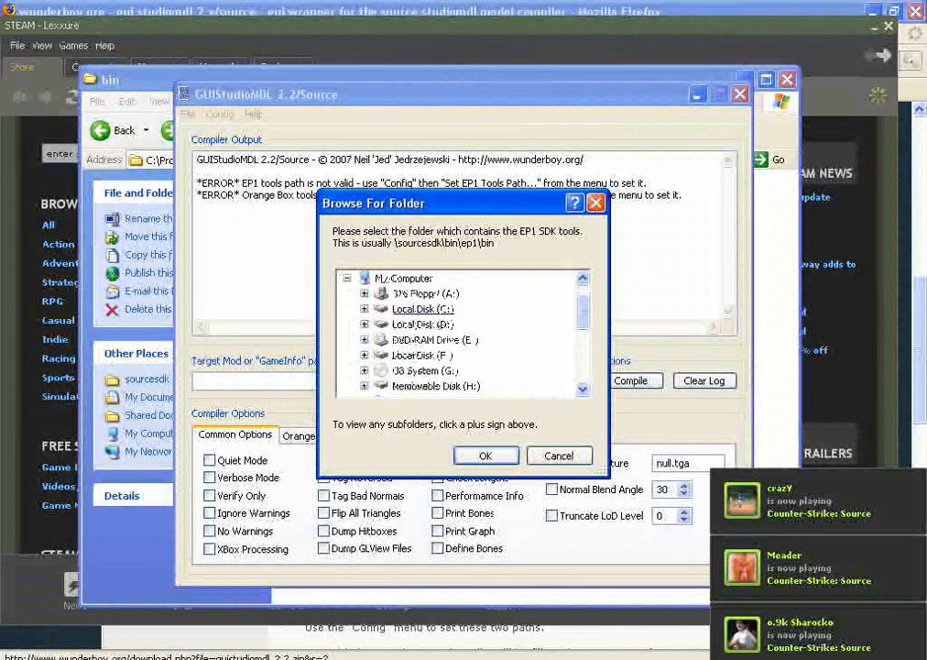
pyautogui.click(364, 309)
pyautogui.scroll(-5, 458, 334)
pyautogui.scroll(3, 458, 334)
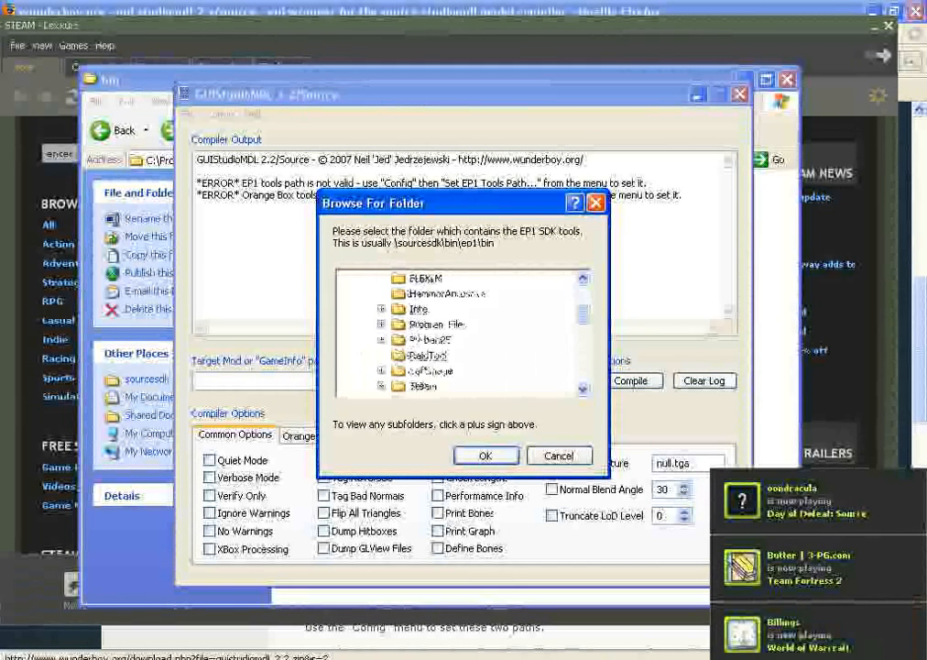
pyautogui.scroll(1, 458, 334)
pyautogui.click(381, 370)
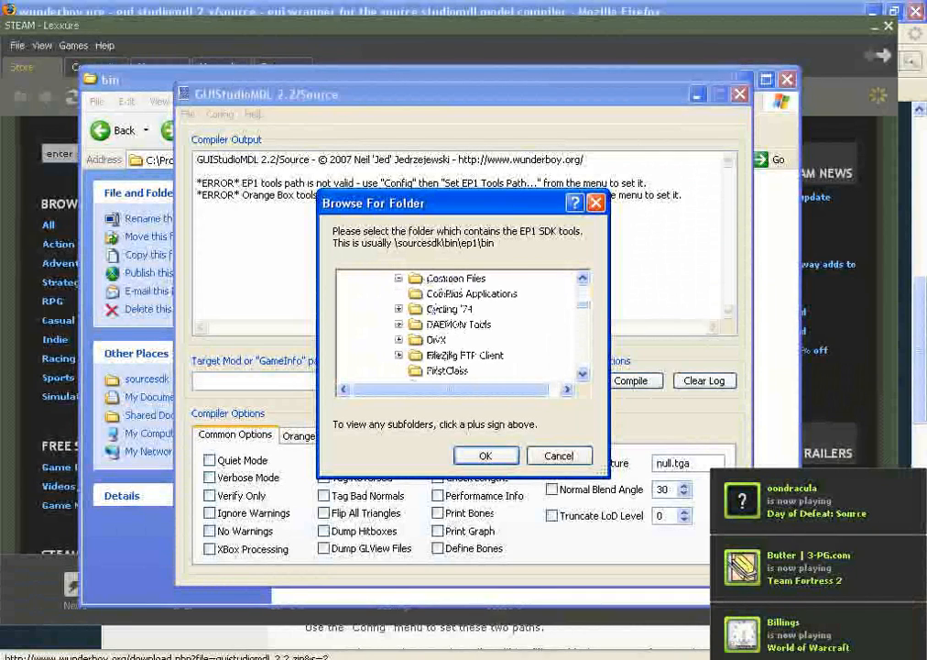
# Step: Expand Valve's Steam folder through SteamApps and the account folder to show the contents of sourcesdk
pyautogui.scroll(-10, 458, 334)
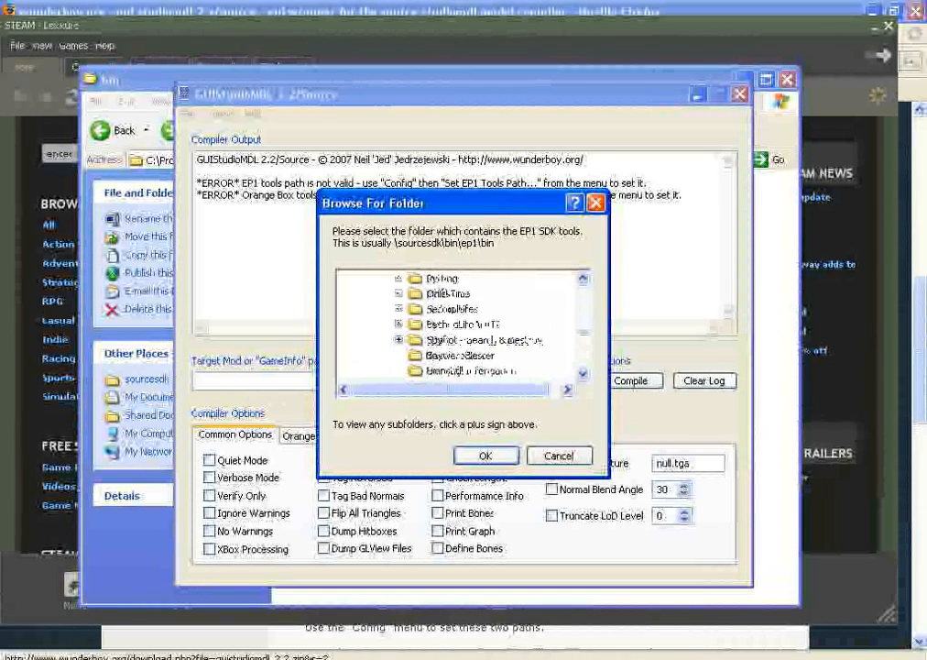
pyautogui.scroll(-3, 458, 333)
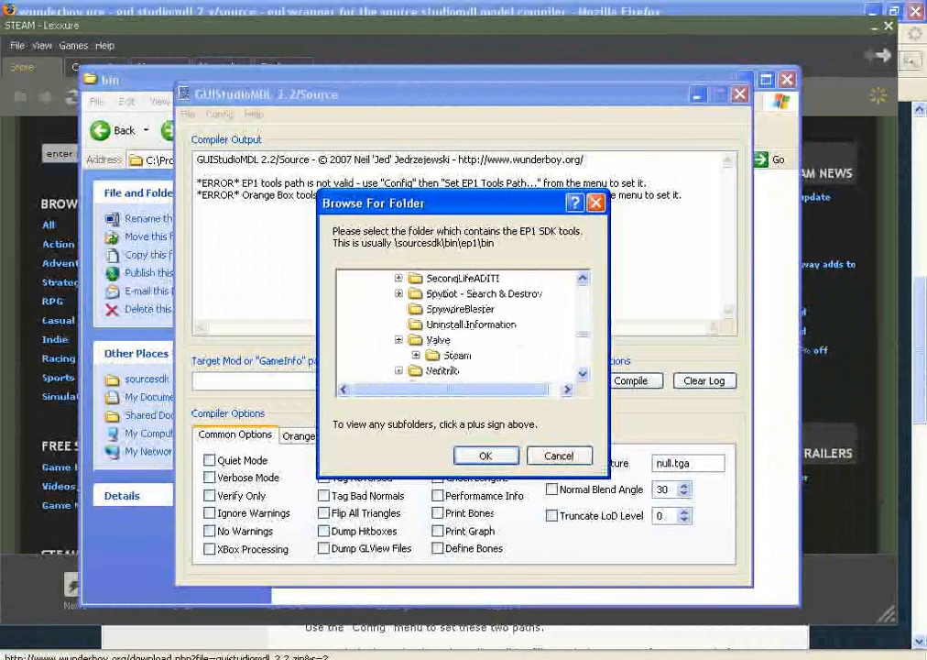
pyautogui.click(416, 356)
pyautogui.scroll(-2, 416, 355)
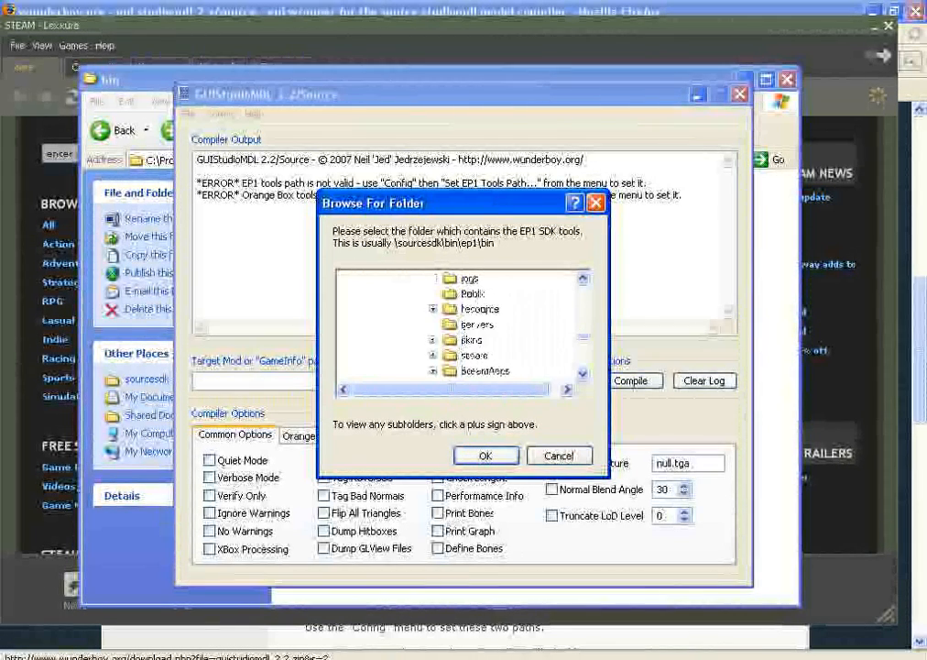
pyautogui.click(433, 371)
pyautogui.scroll(-1, 433, 372)
pyautogui.click(450, 309)
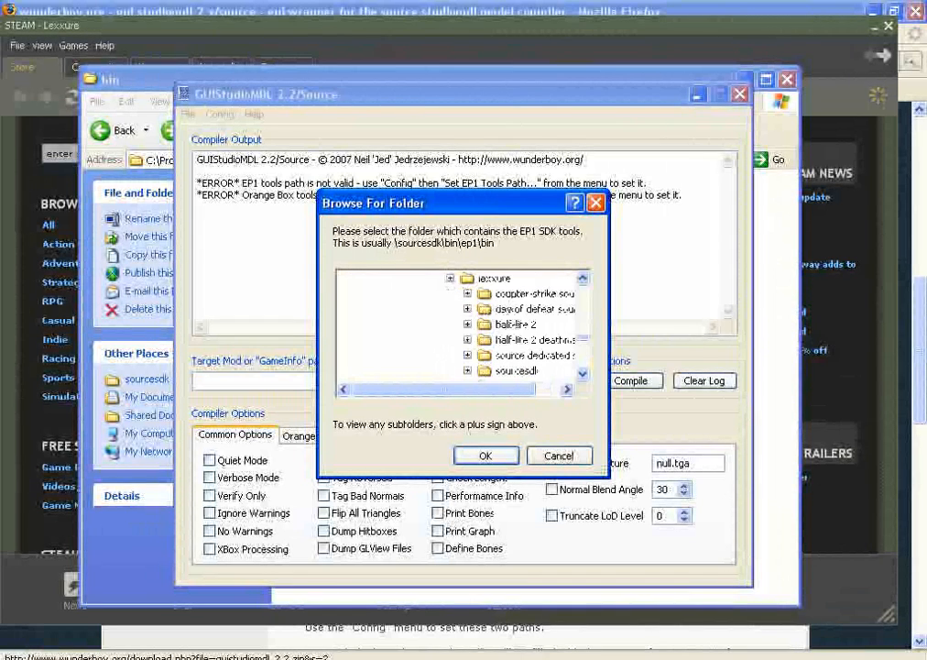
pyautogui.scroll(-2, 458, 329)
pyautogui.scroll(1, 467, 326)
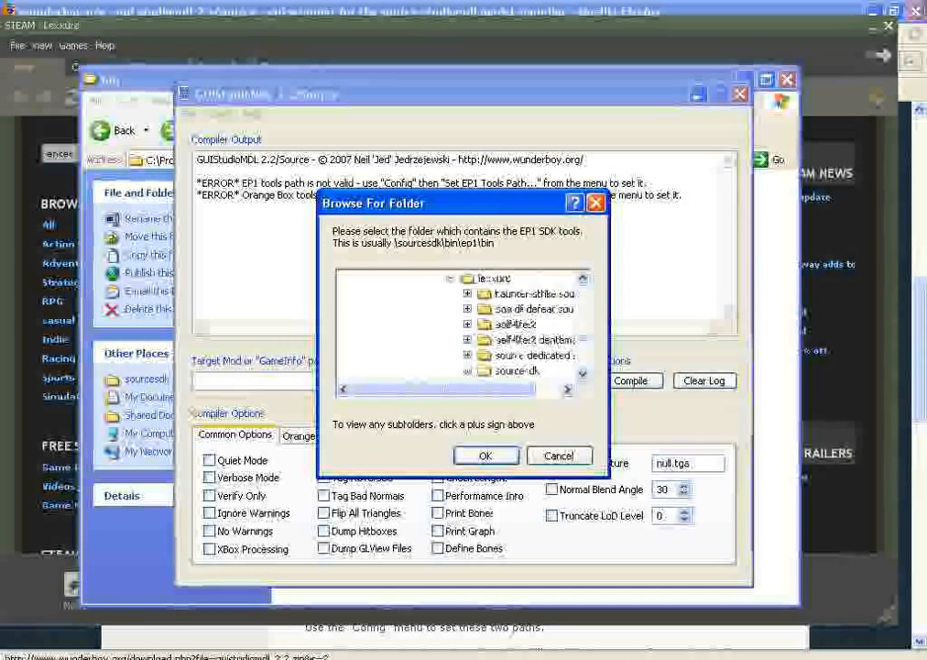
pyautogui.scroll(-1, 467, 326)
pyautogui.click(467, 325)
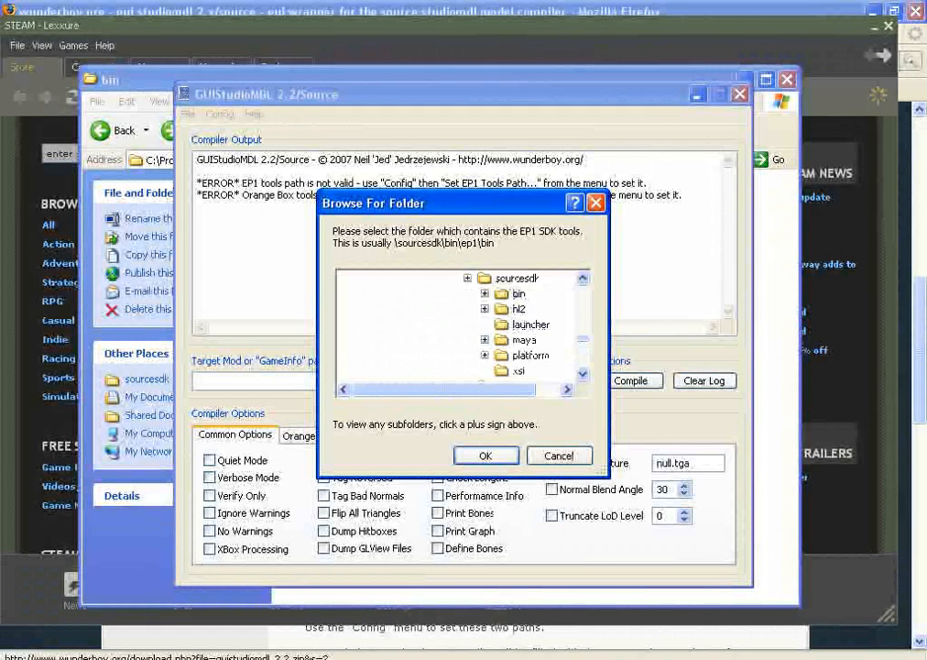
pyautogui.scroll(2, 463, 328)
pyautogui.scroll(-2, 463, 326)
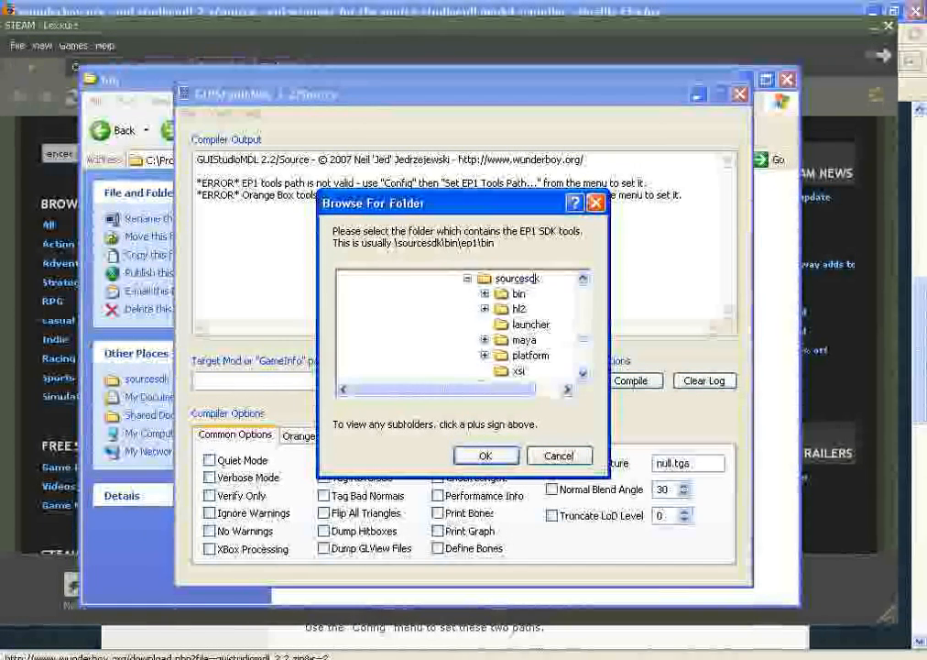
# Step: Set the EP1 tools path to the bin\ep1\bin folder inside sourcesdk
pyautogui.click(485, 293)
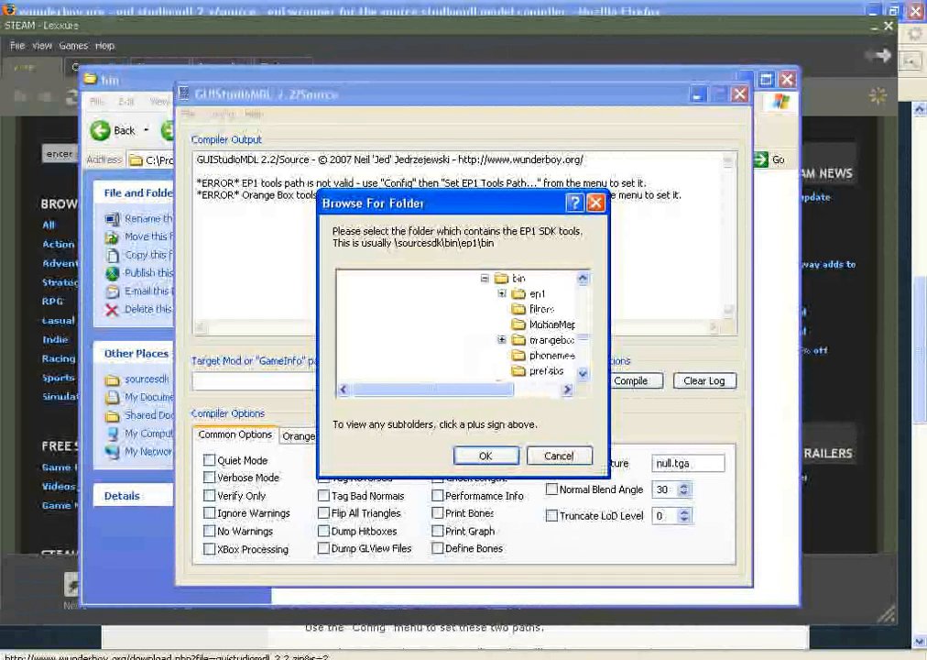
pyautogui.click(502, 293)
pyautogui.click(519, 309)
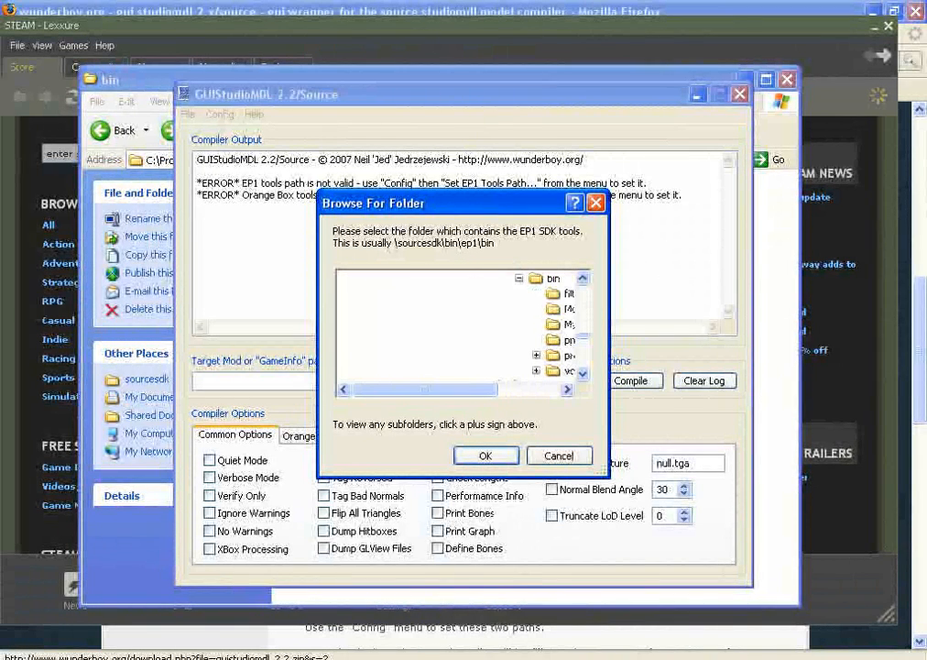
pyautogui.click(554, 279)
pyautogui.scroll(1, 546, 309)
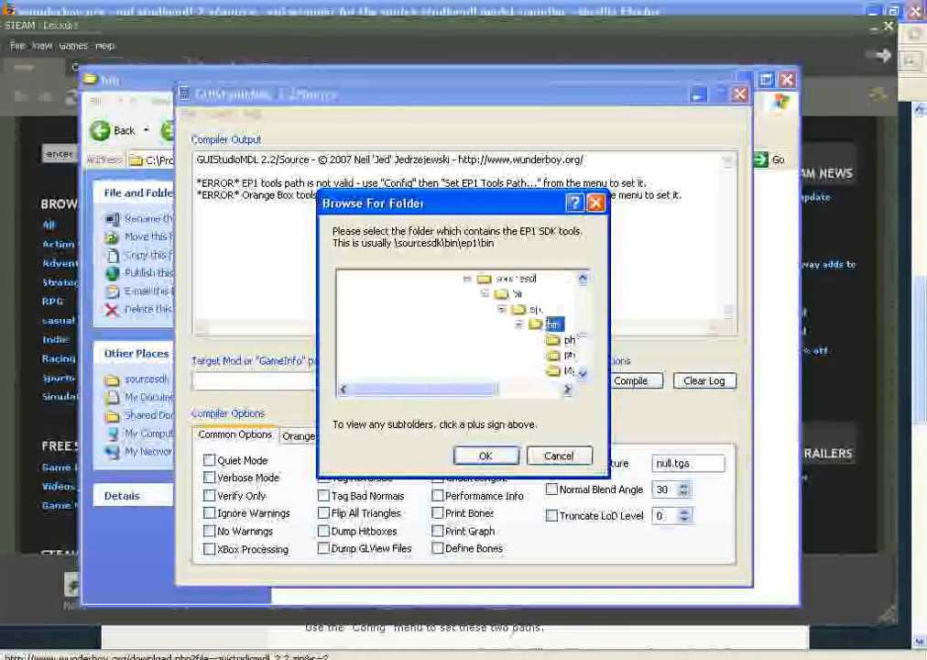
pyautogui.scroll(1, 546, 308)
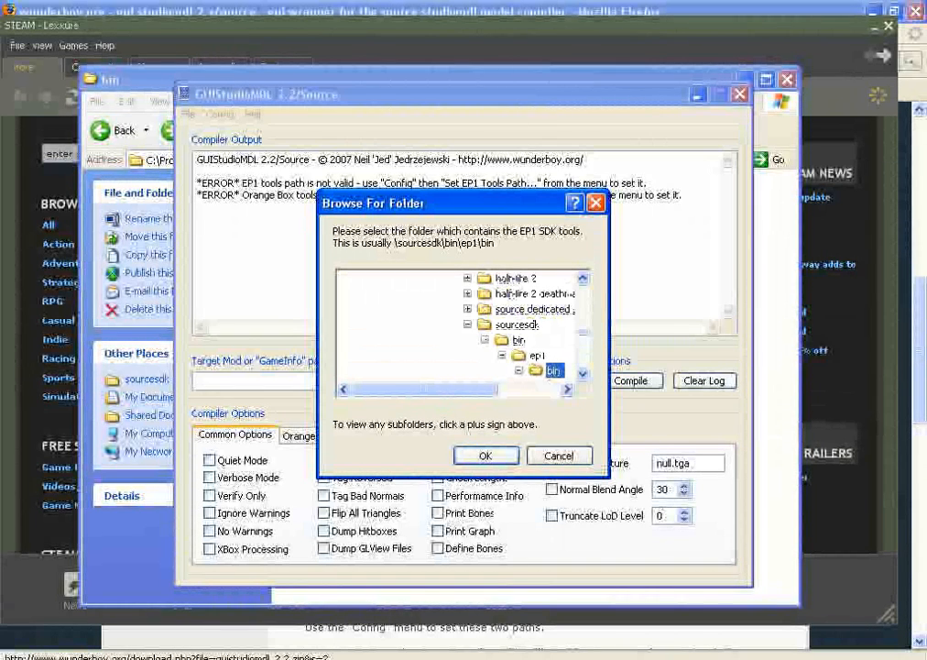
pyautogui.click(486, 456)
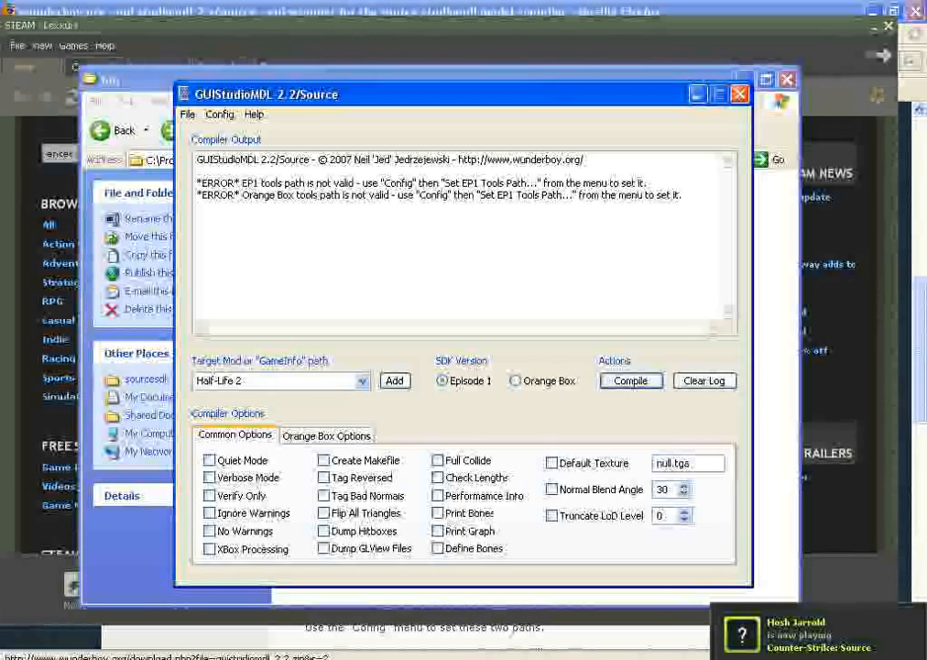
# Step: Set the target mod to Counter-Strike: Source and browse to the Desktop's CSS MAYA folder to load a QC file
pyautogui.click(363, 381)
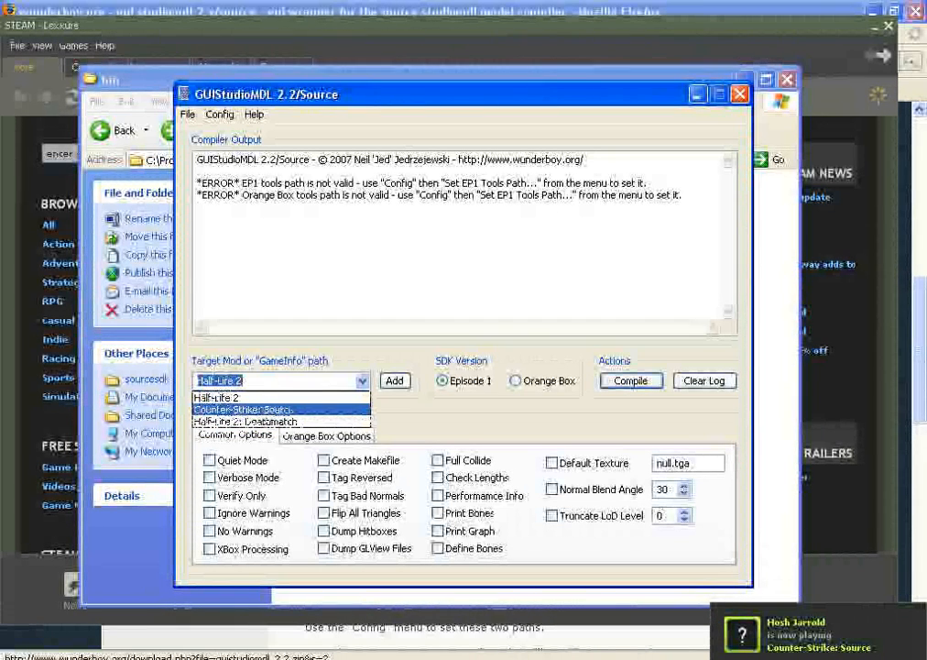
pyautogui.click(243, 409)
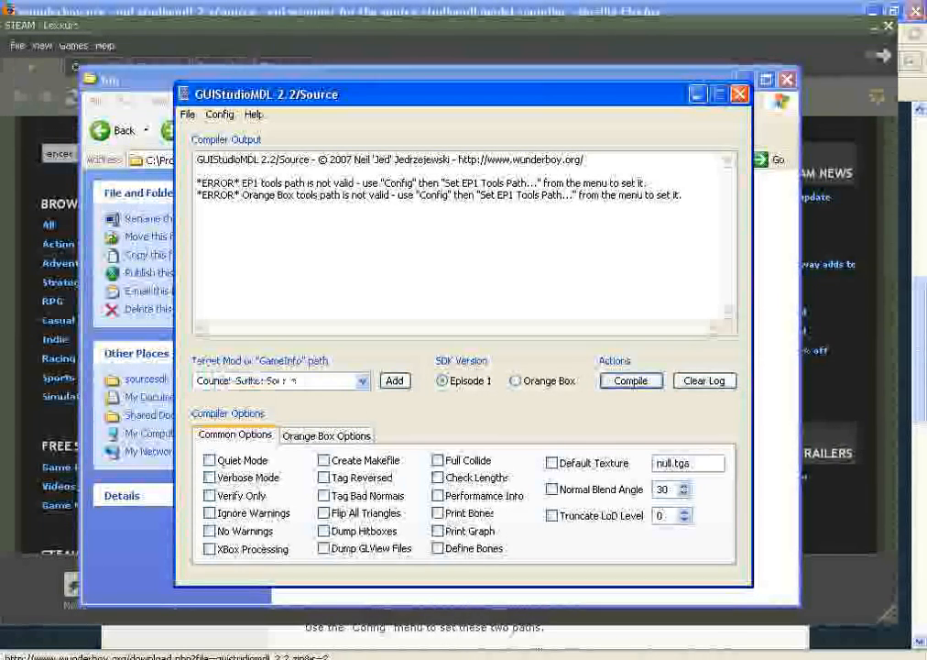
pyautogui.click(187, 114)
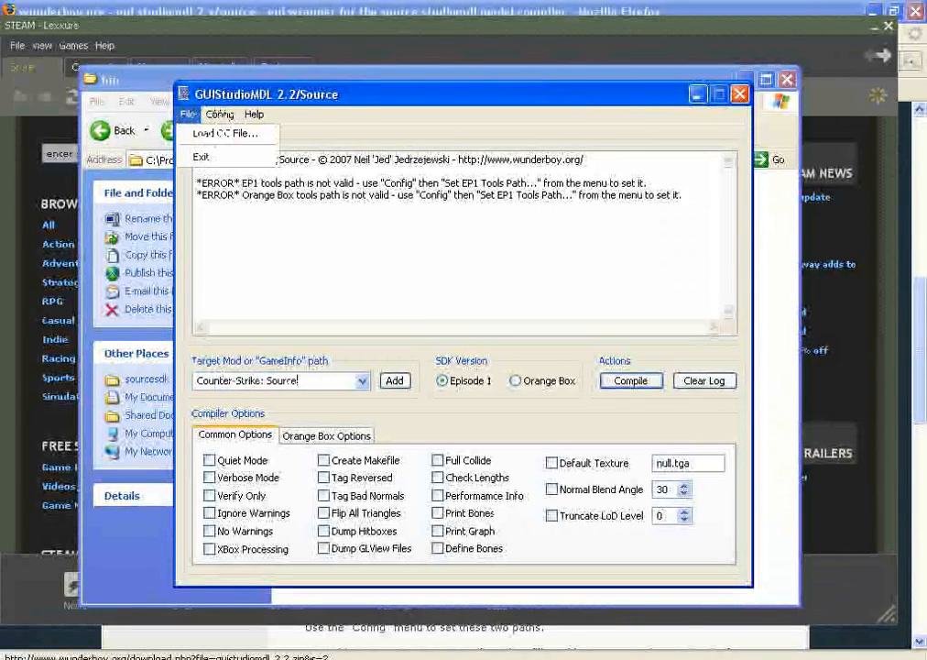
pyautogui.click(225, 134)
pyautogui.click(257, 295)
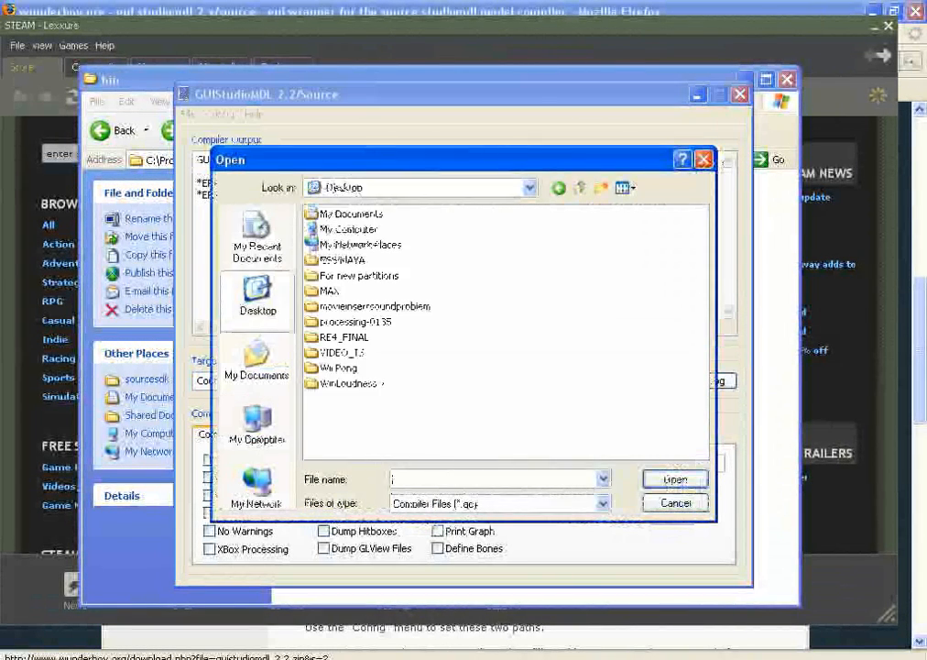
pyautogui.doubleClick(343, 260)
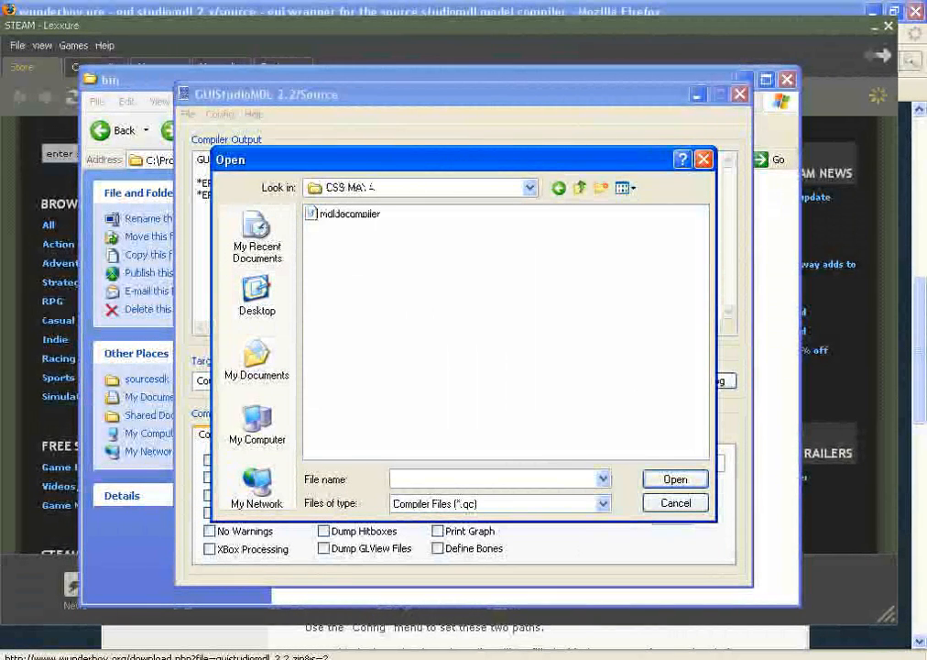
# Step: Check the contents of the mdldecompiler QC file, load it into the compiler and compile it
pyautogui.click(434, 659)
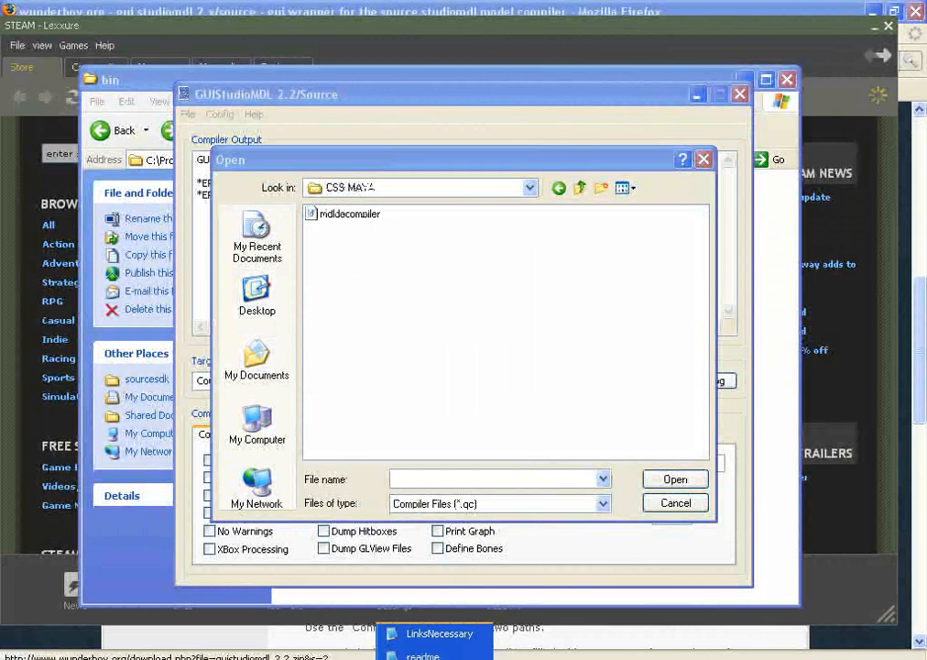
pyautogui.rightClick(349, 213)
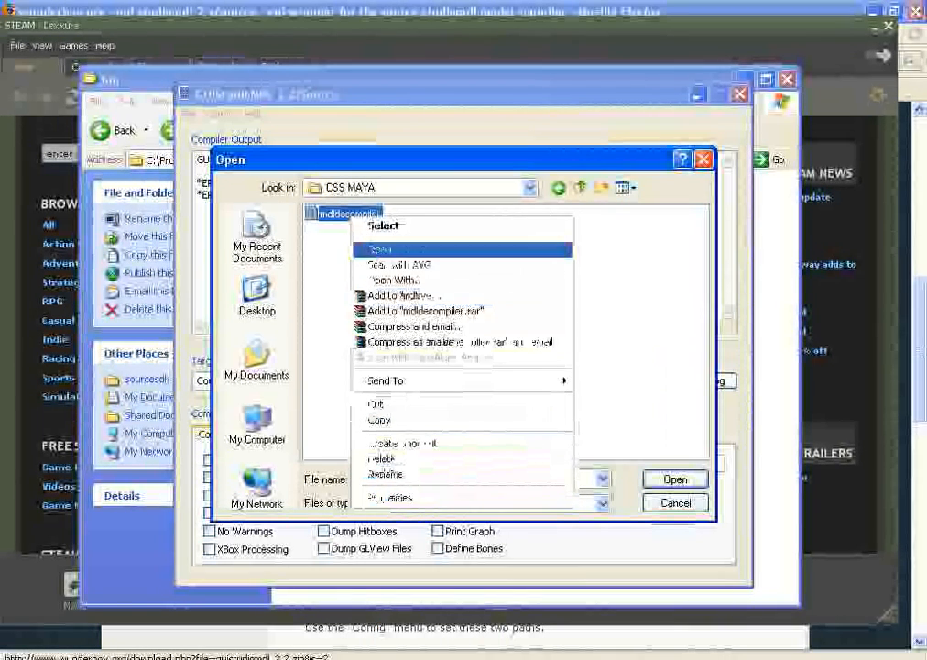
pyautogui.click(381, 250)
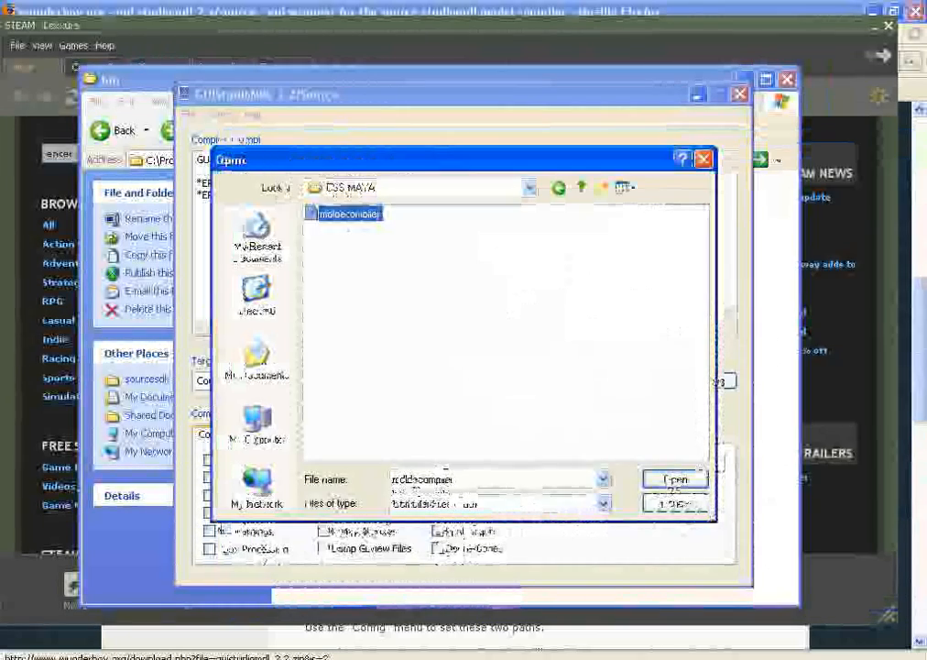
pyautogui.press('Return')
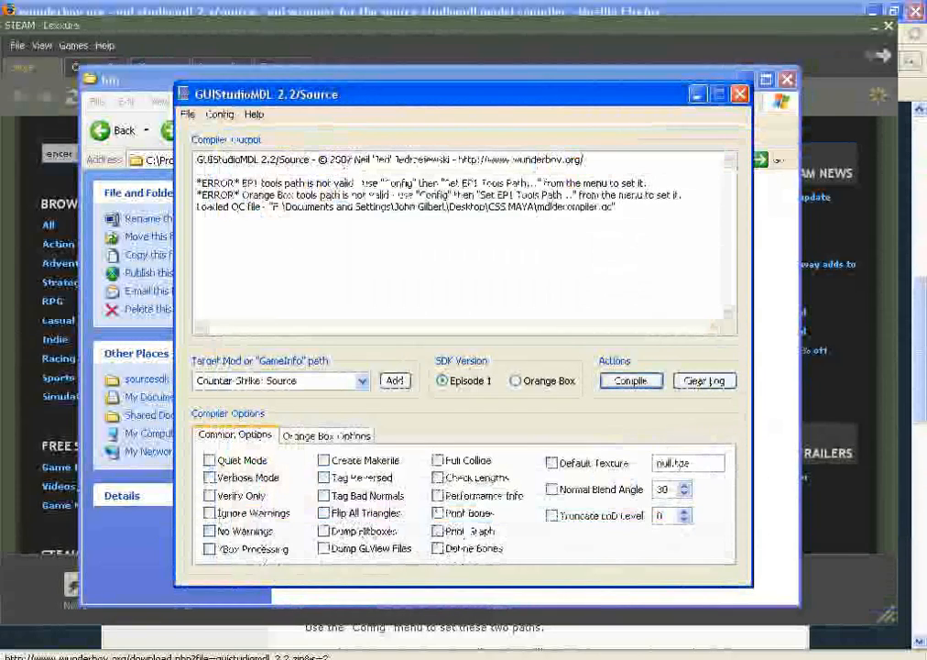
pyautogui.click(632, 380)
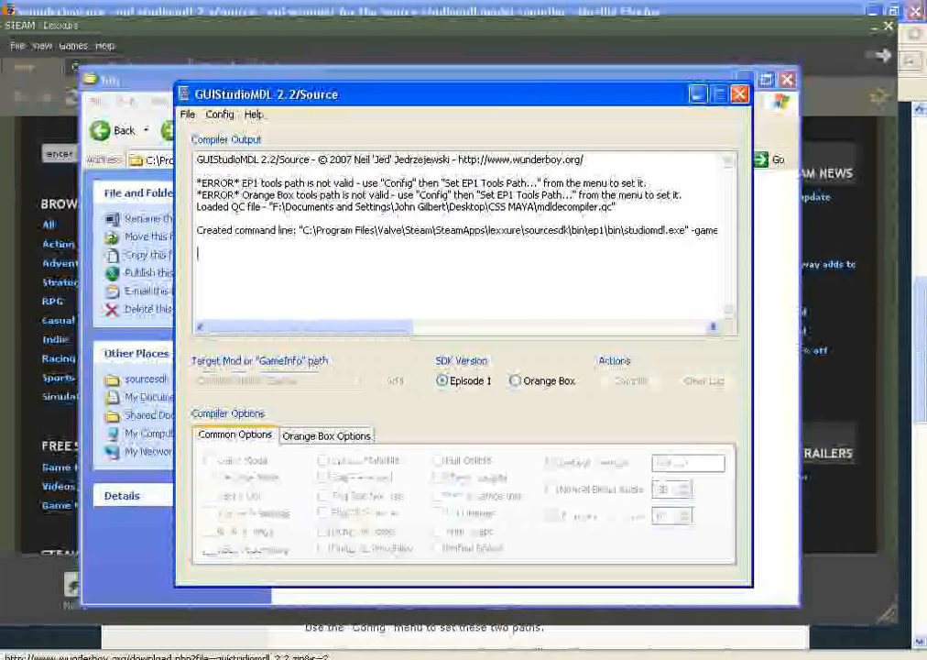